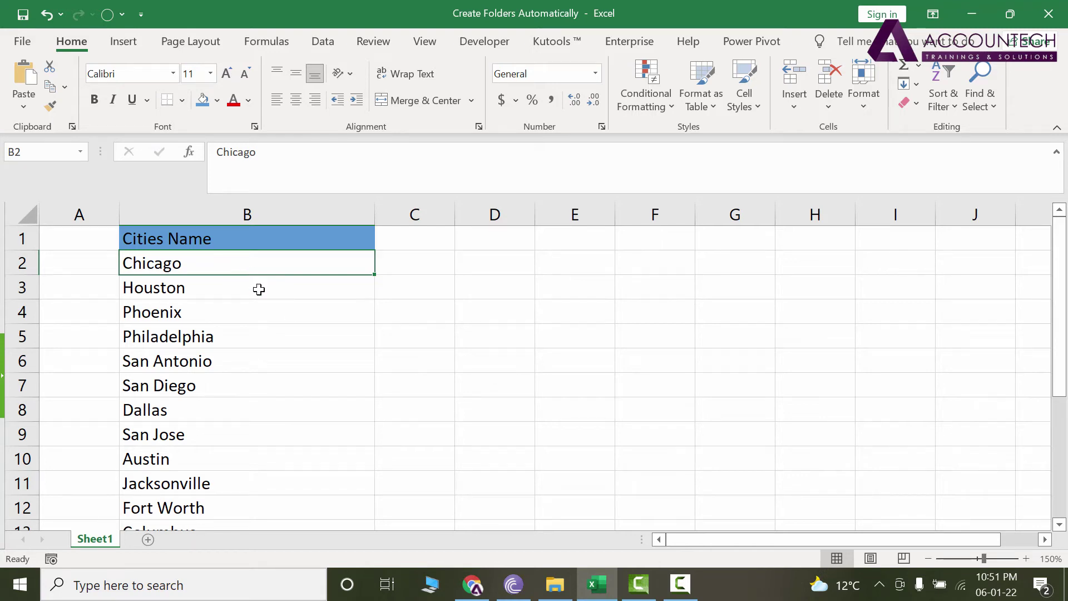
Select the city names in column B from Chicago down to Austin
left_click(263, 268)
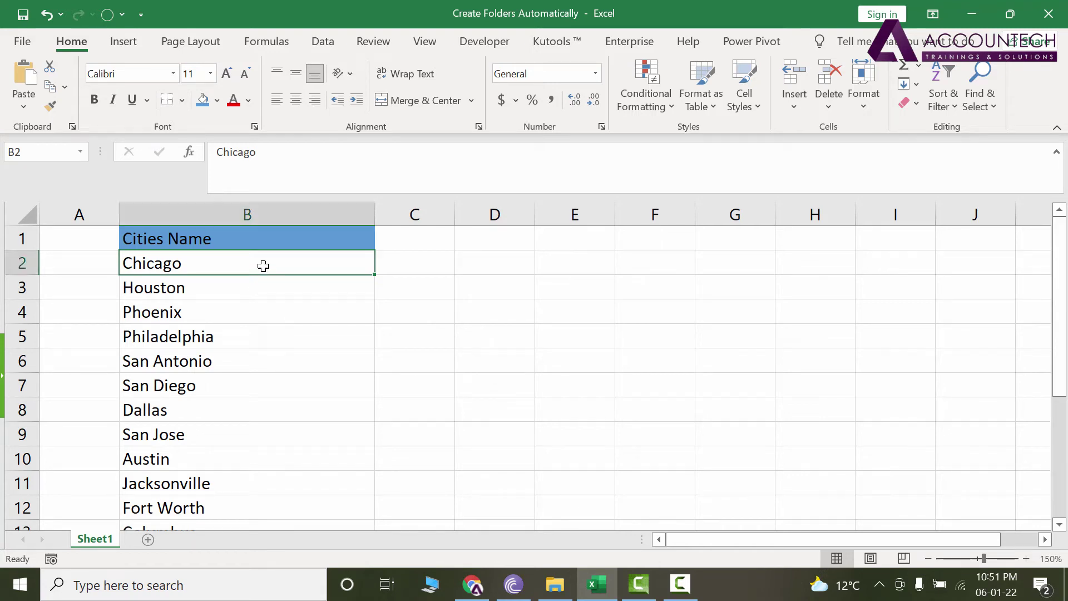
left_click_drag(263, 268, 262, 466)
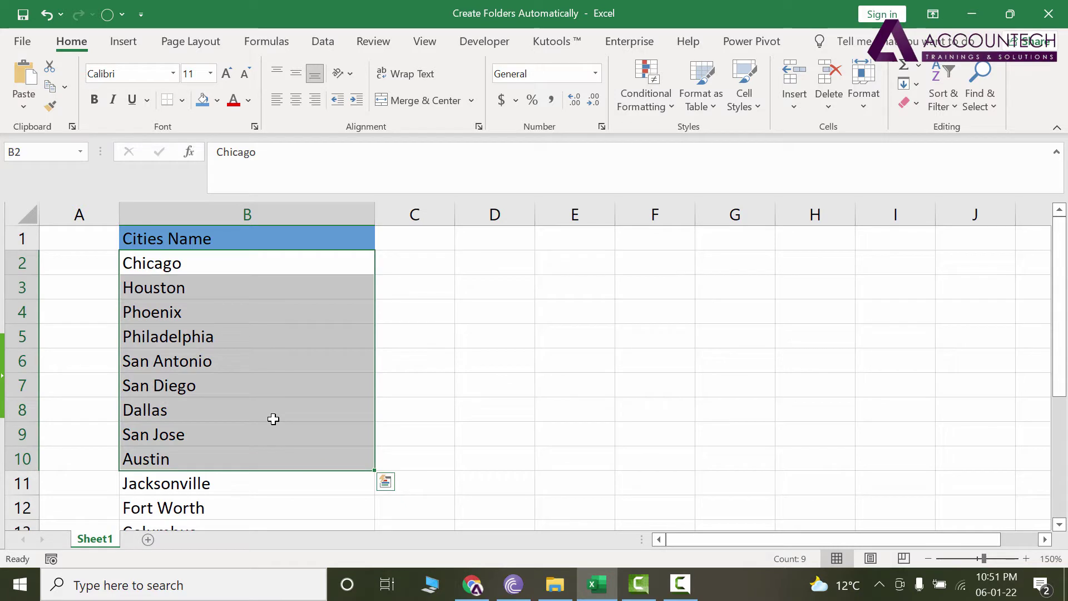
left_click(271, 258)
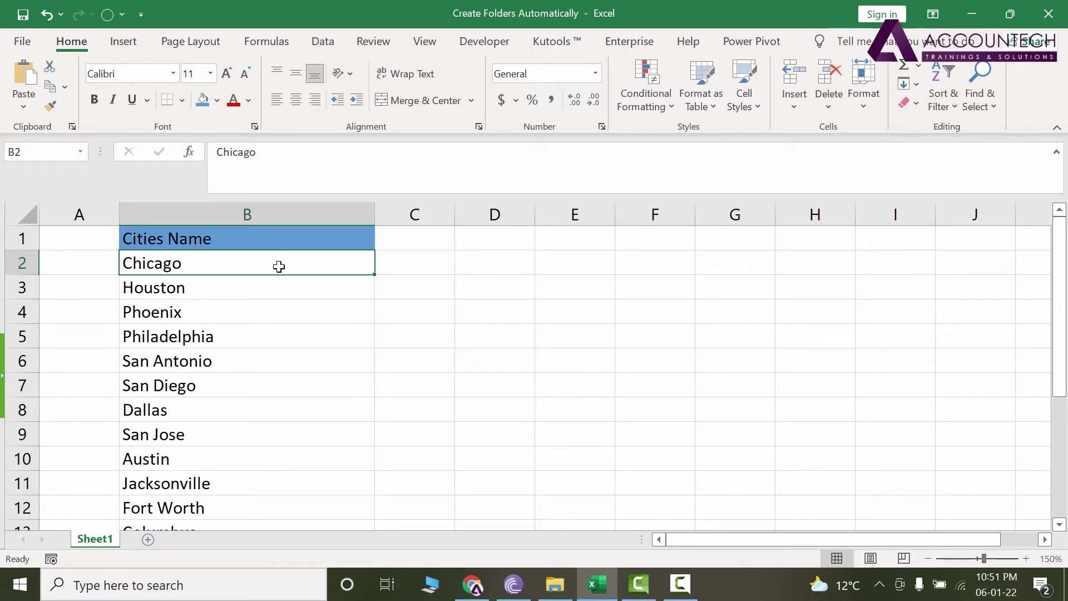
left_click_drag(278, 267, 269, 453)
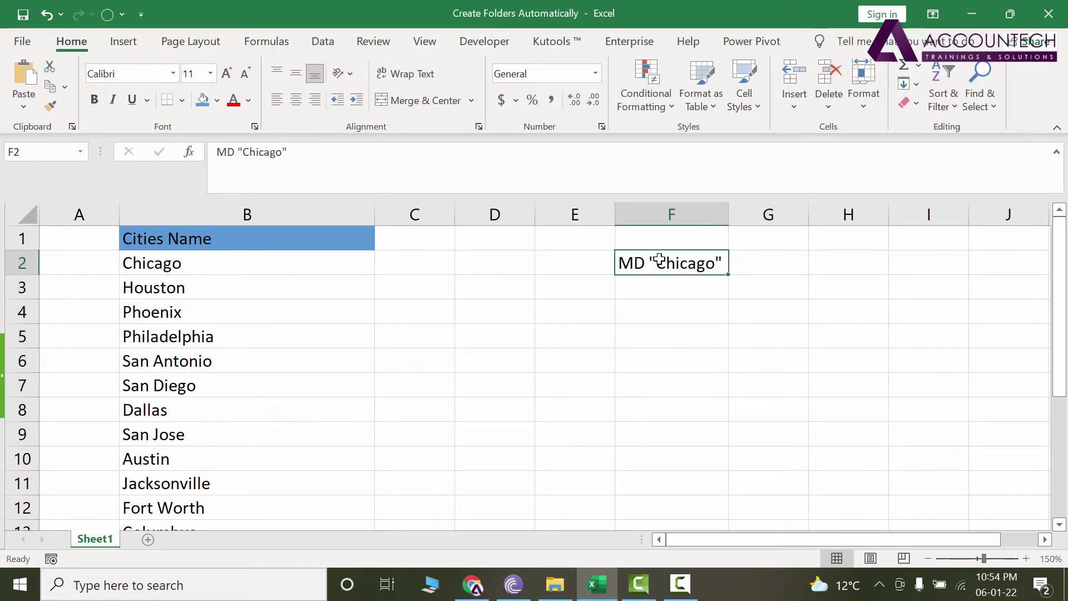
Compare Chicago in B2 with the MD "Chicago" sample in F2, then pick cell C2
left_click(205, 263)
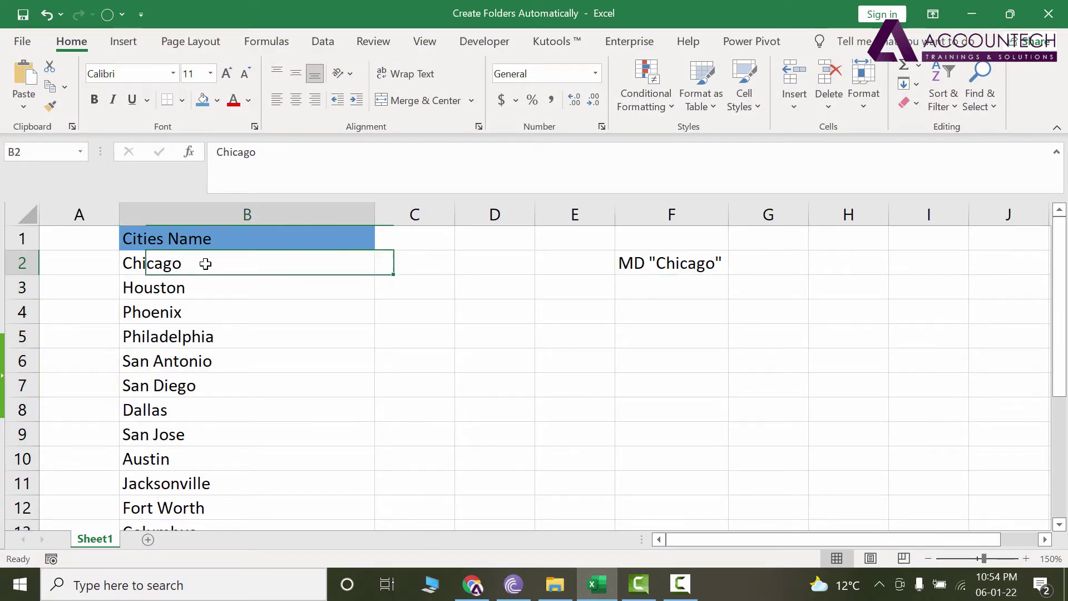
left_click(640, 264)
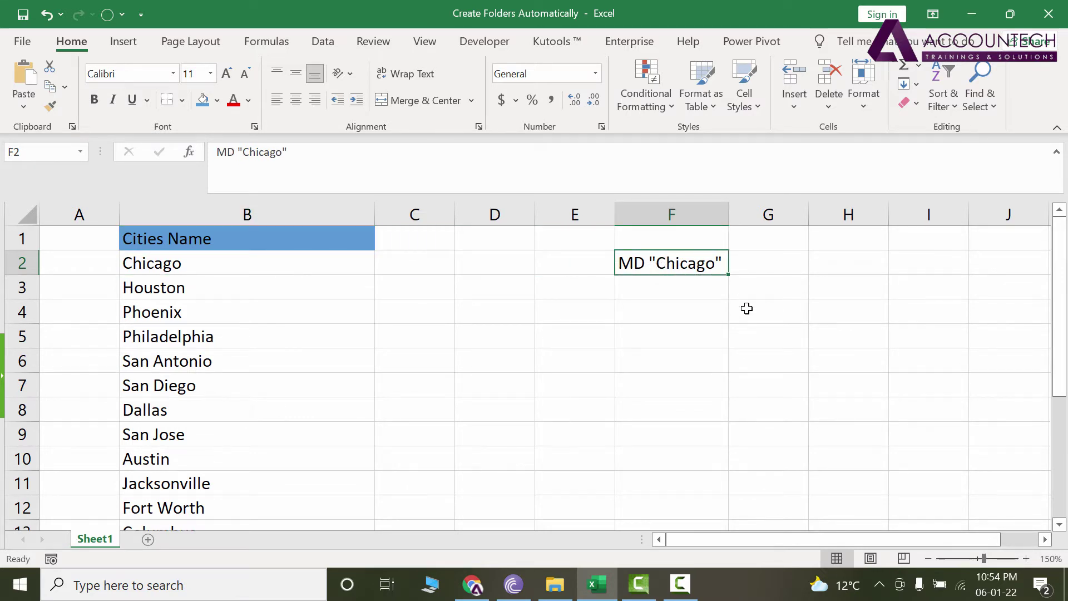
left_click(422, 273)
left_click(692, 266)
left_click(403, 267)
Begin the C2 formula as ="MD "&CHAR(34) to produce the opening quote
type("=")
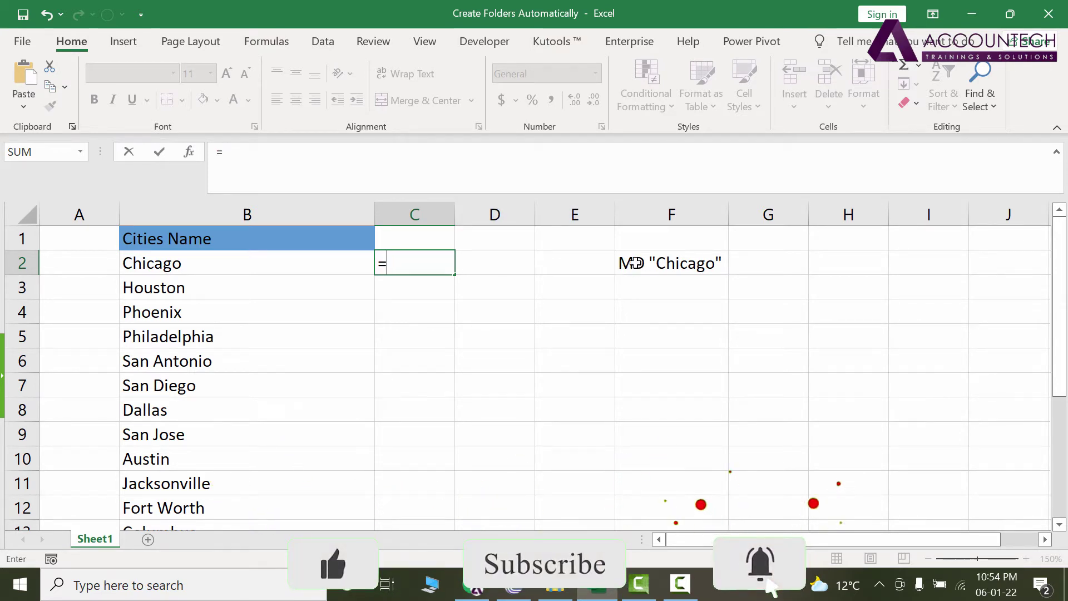
type("\"")
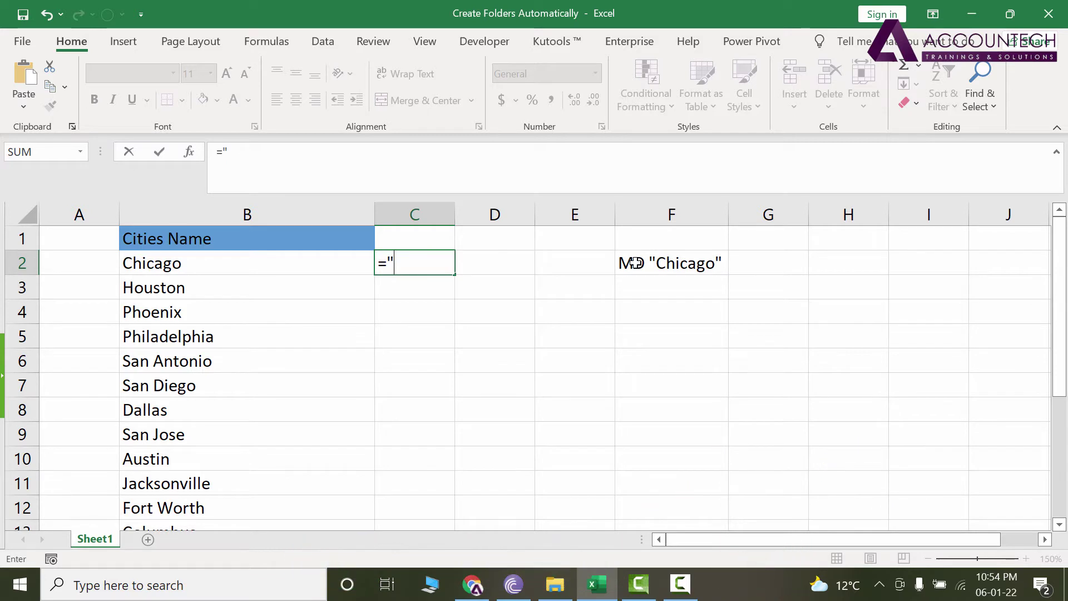
type("MD")
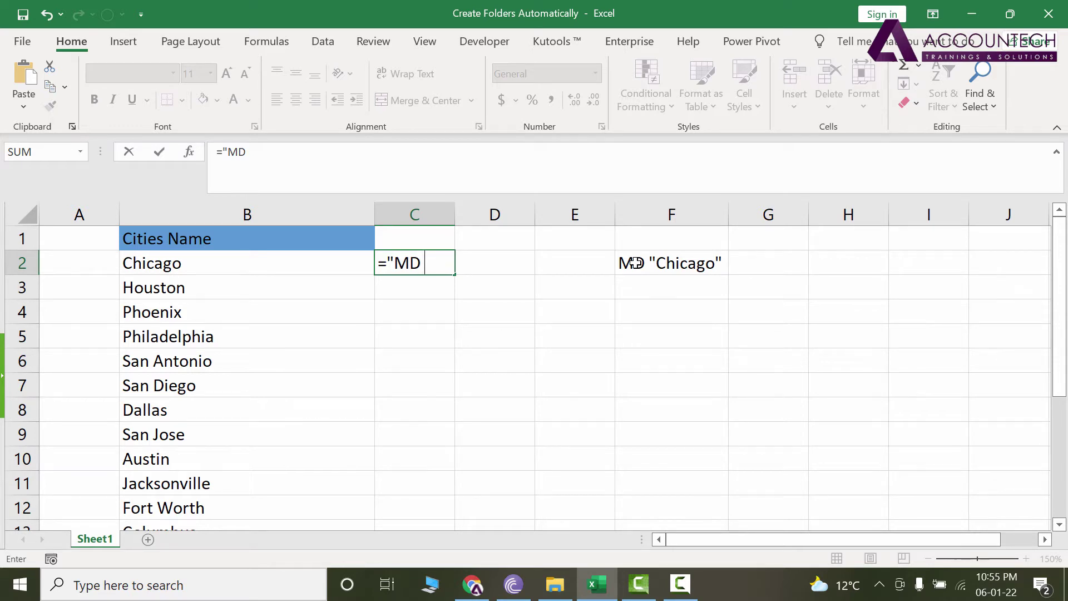
type("\"")
type("&")
key("F2")
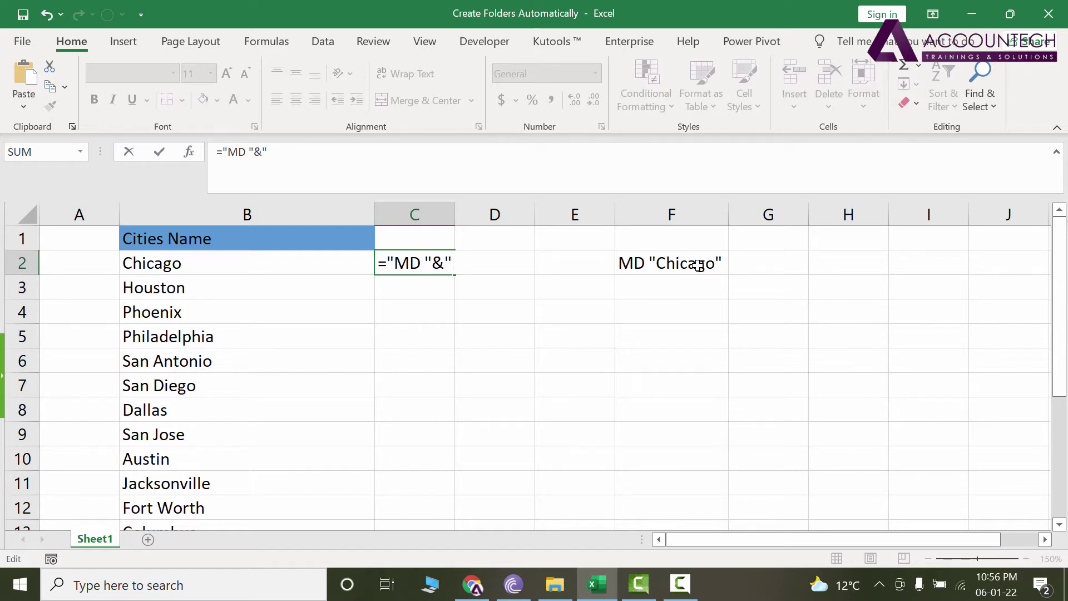
type("\"")
key("BackSpace")
key("BackSpace")
type("cha")
key("Tab")
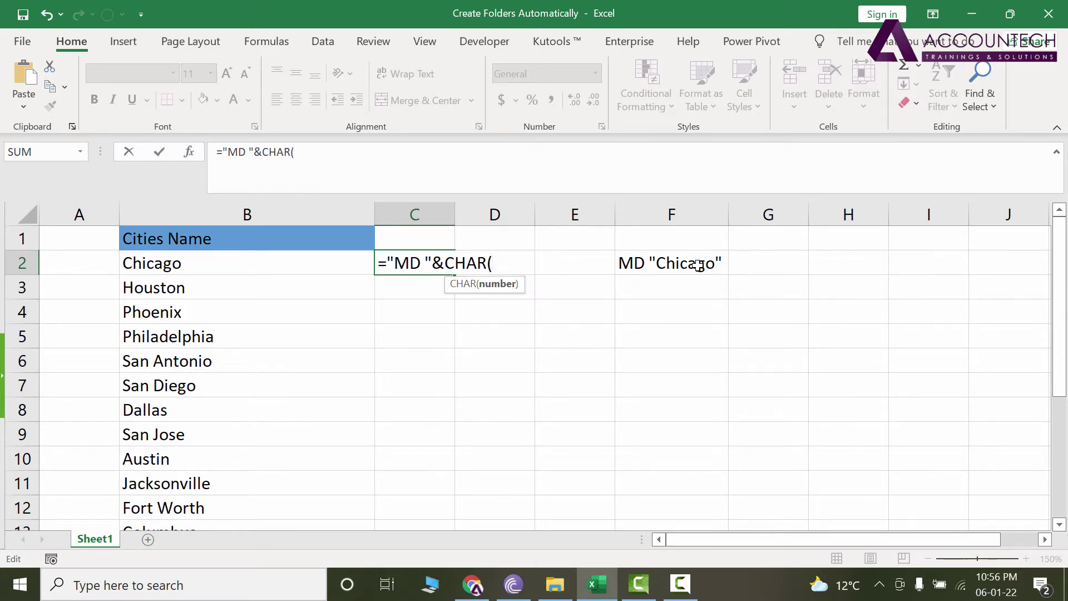
type("34)")
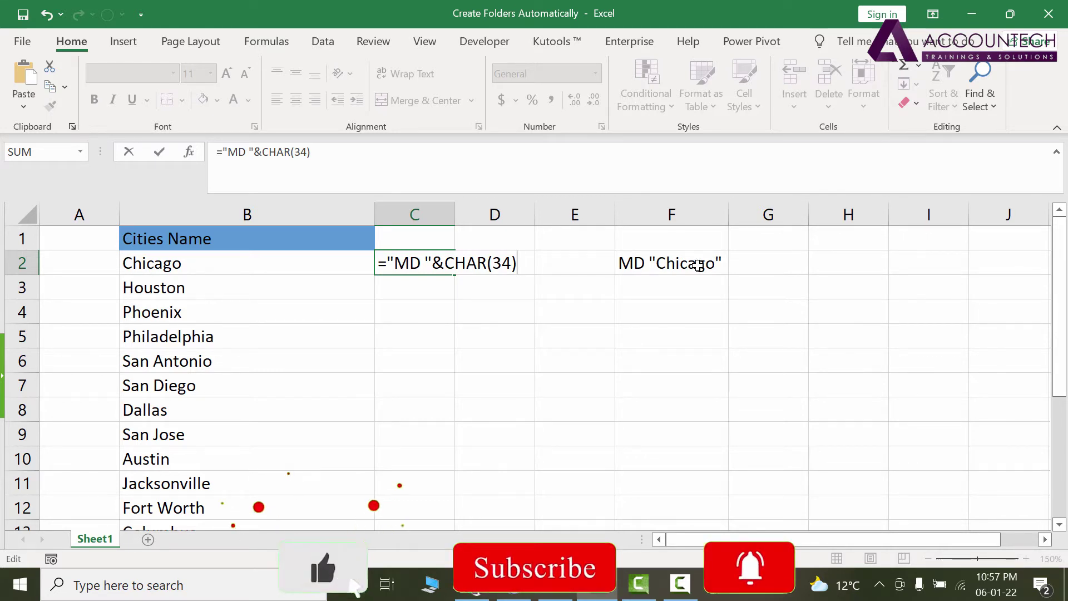
Complete the formula with &B2&CHAR(34) so the city name ends up quoted
type("&")
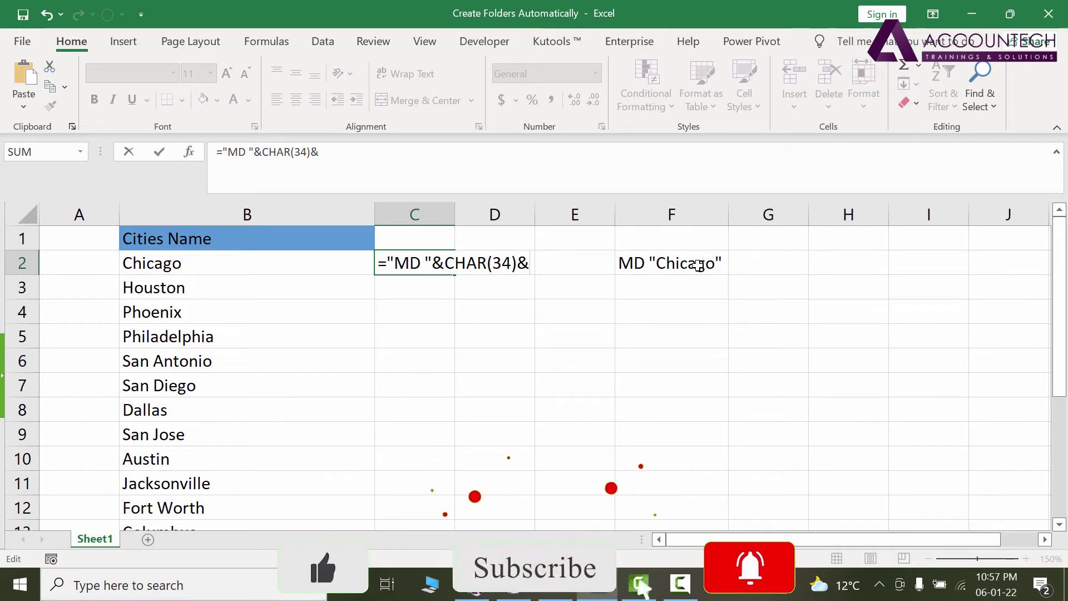
key("Left")
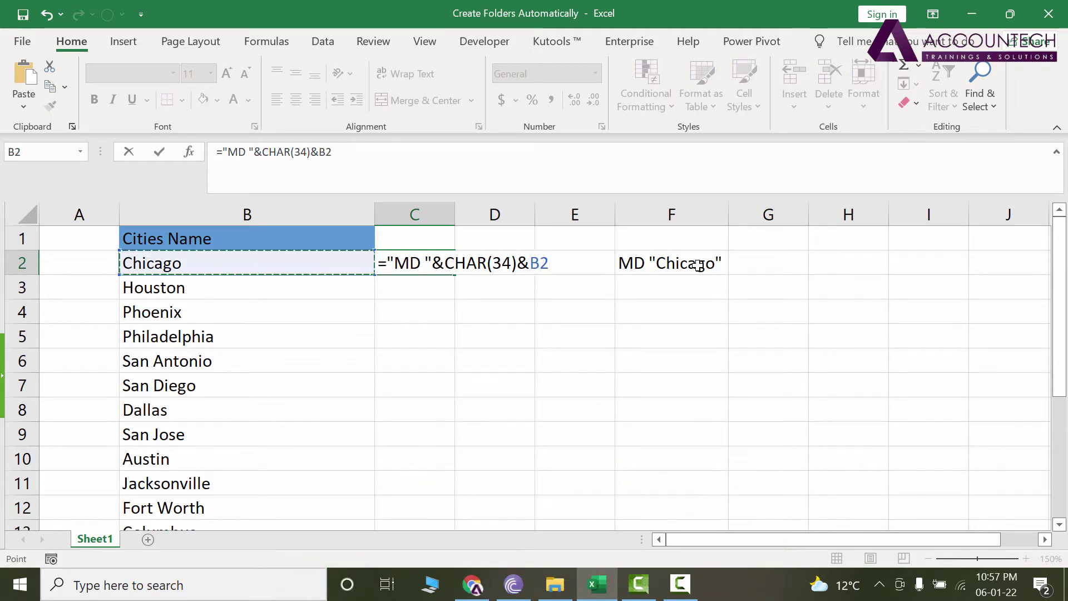
type("&")
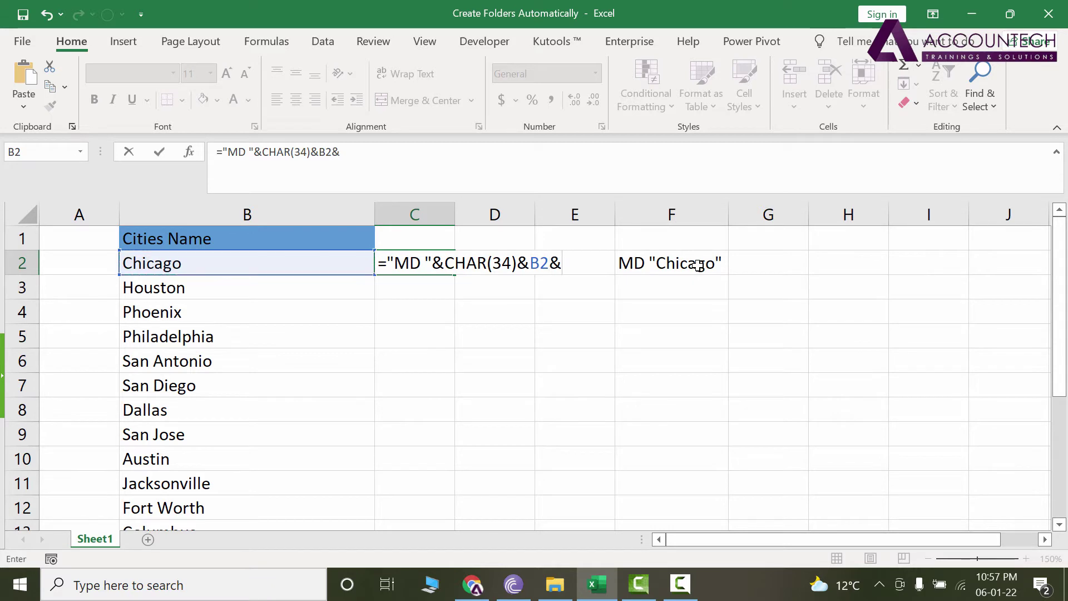
type("cha")
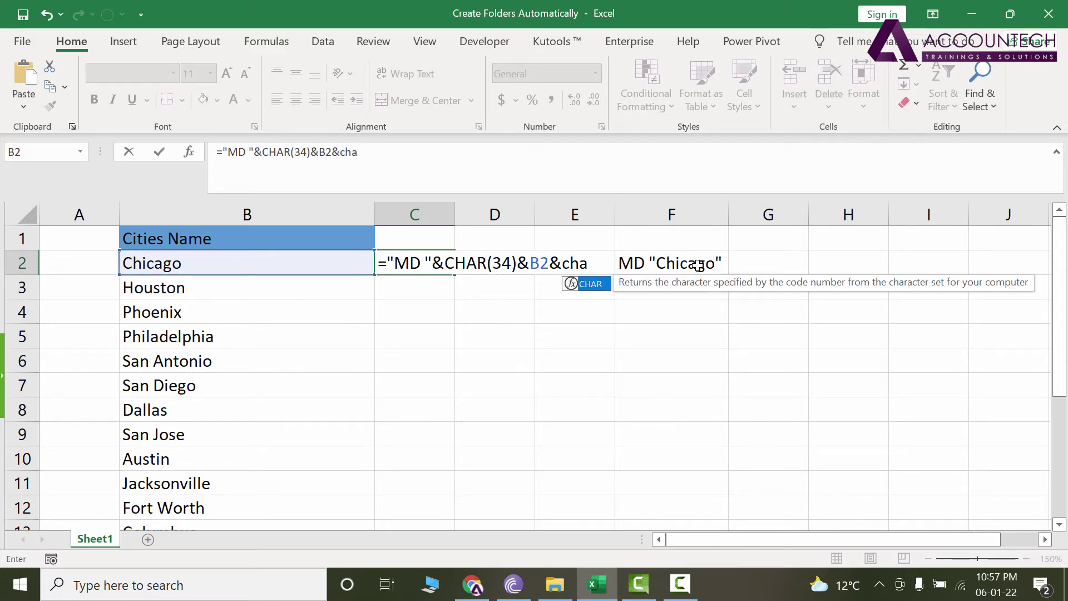
key("Tab")
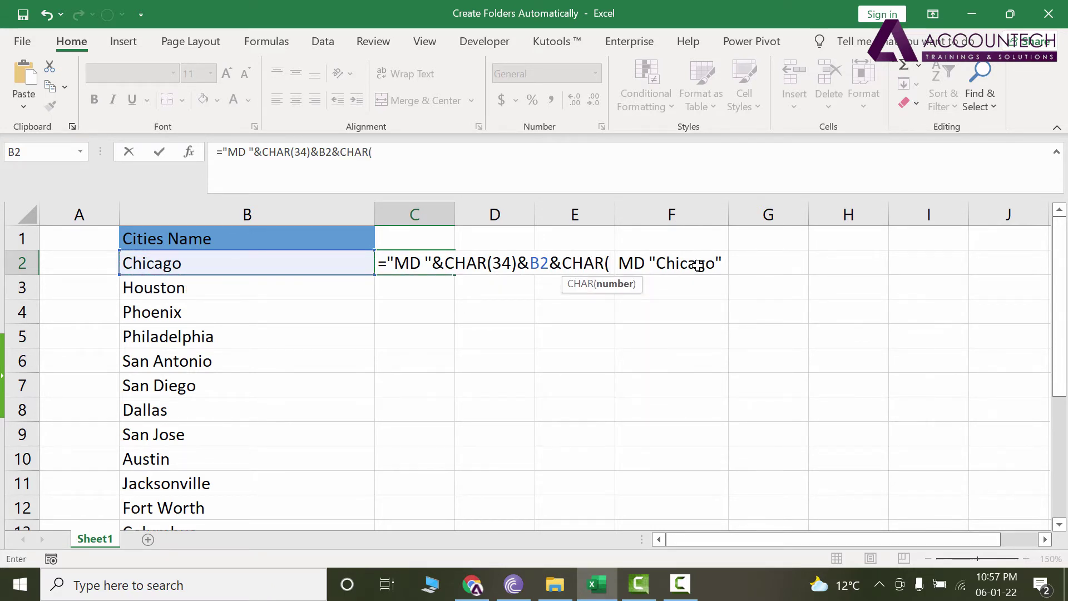
type("34")
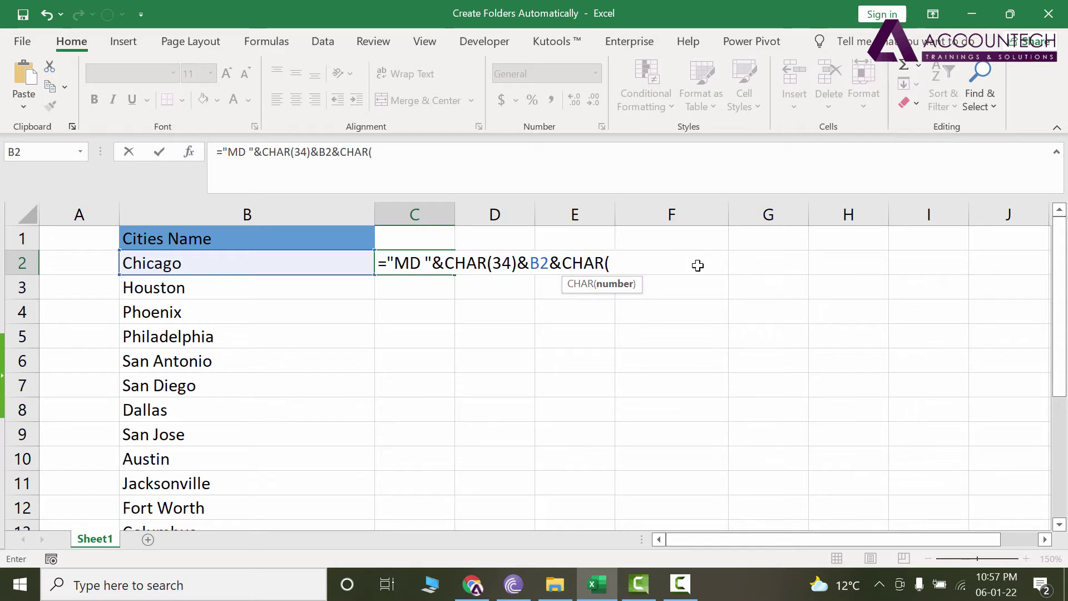
type(")")
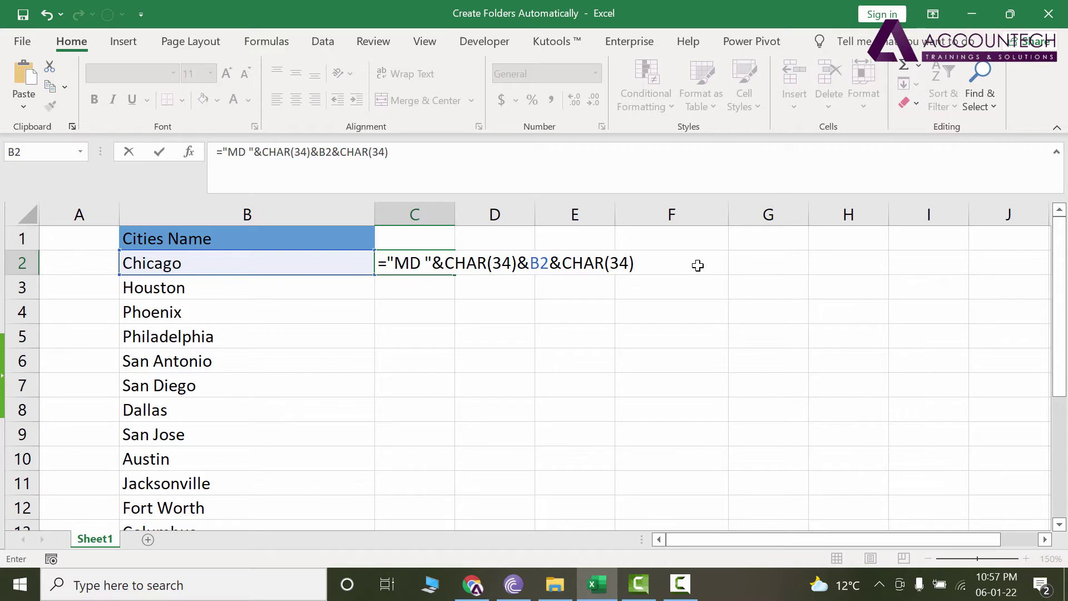
Enter the MD formula in C2, fill it down the city rows and widen column C
key("Return")
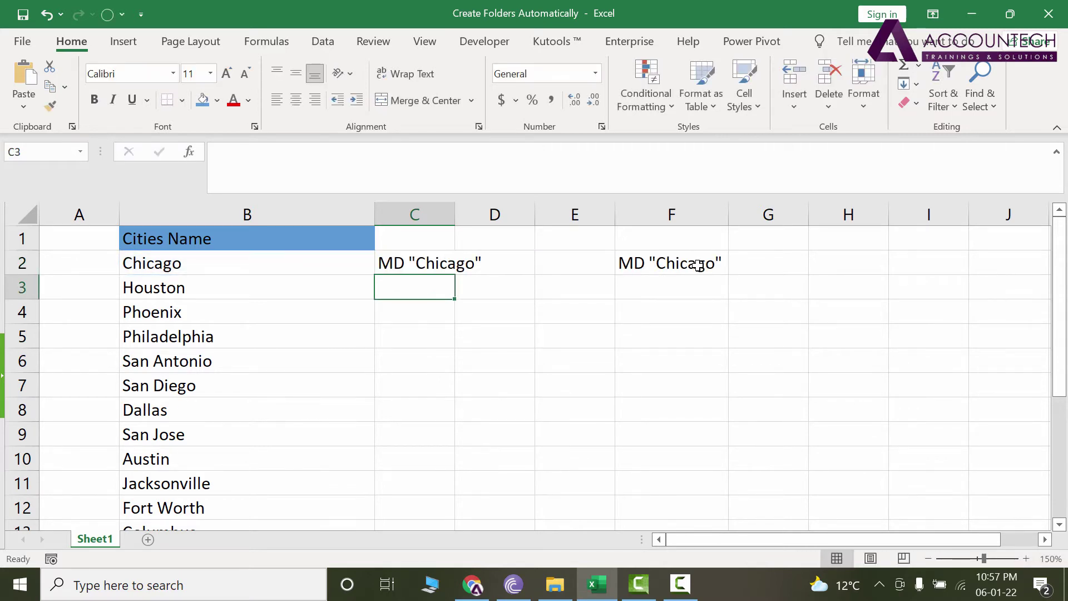
key("Down")
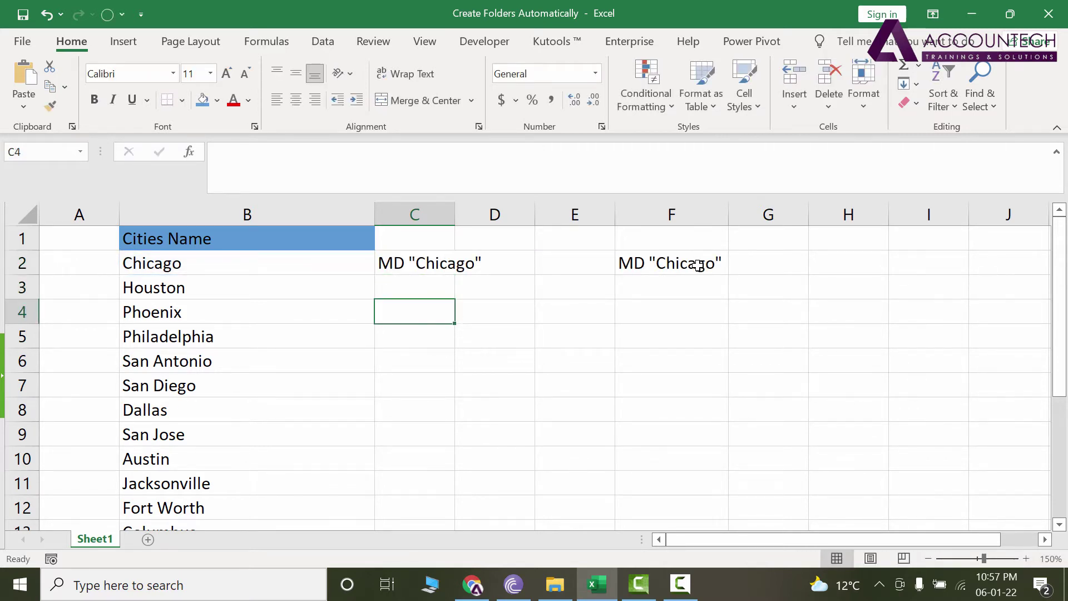
left_click(699, 266)
key("ctrl+y")
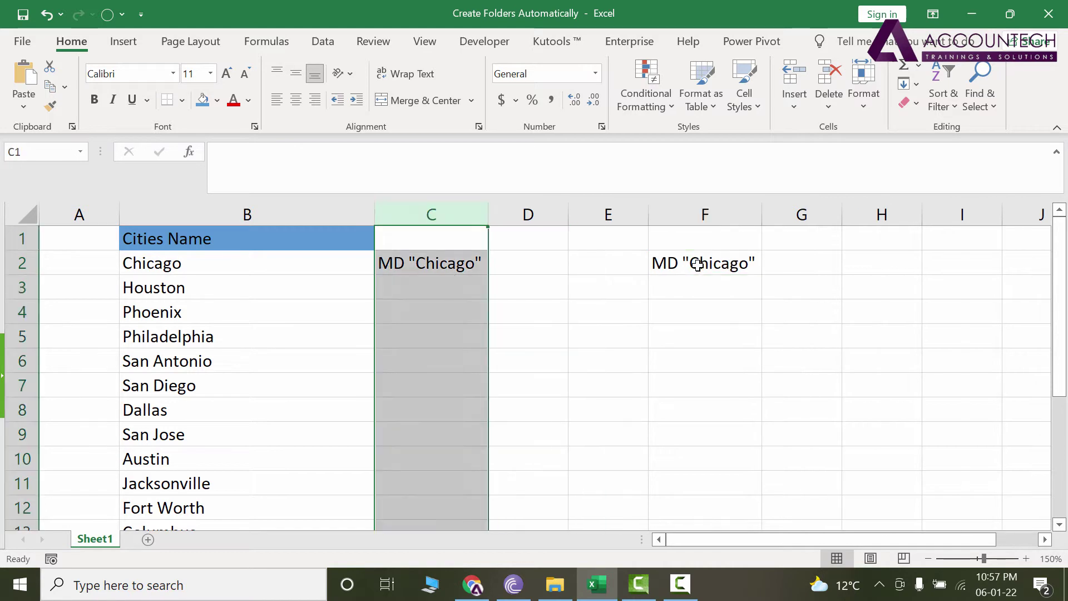
key("Down")
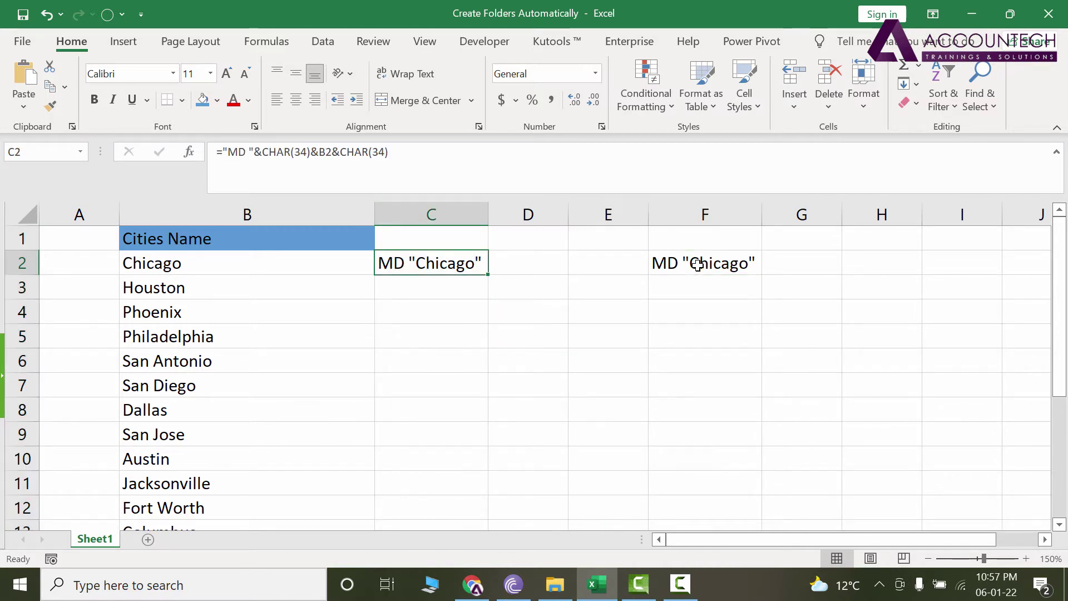
key("ctrl+y")
key("Down")
key("Down")
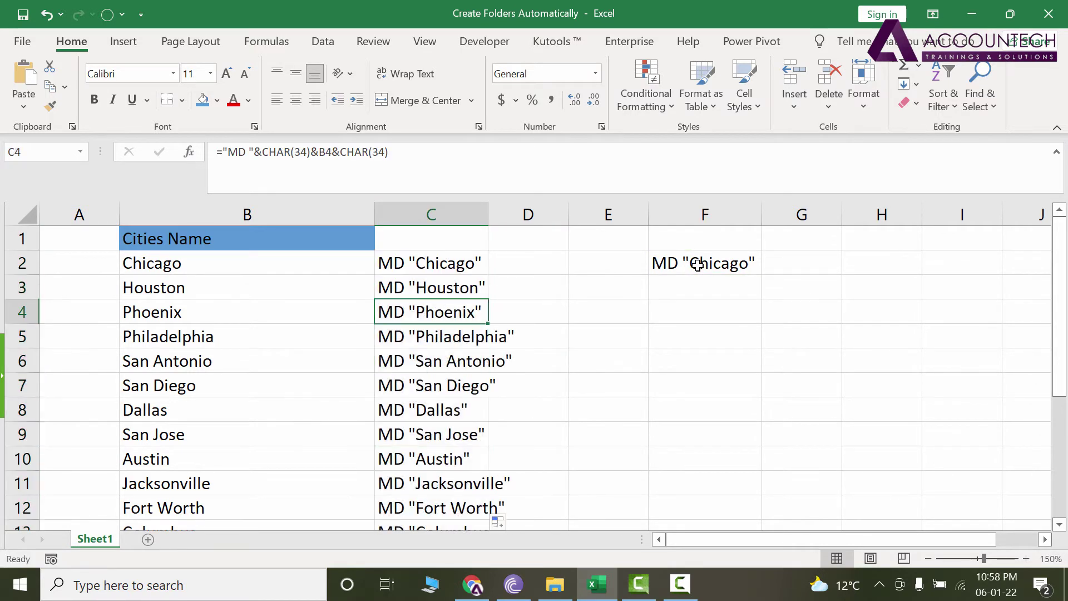
key("ctrl+y")
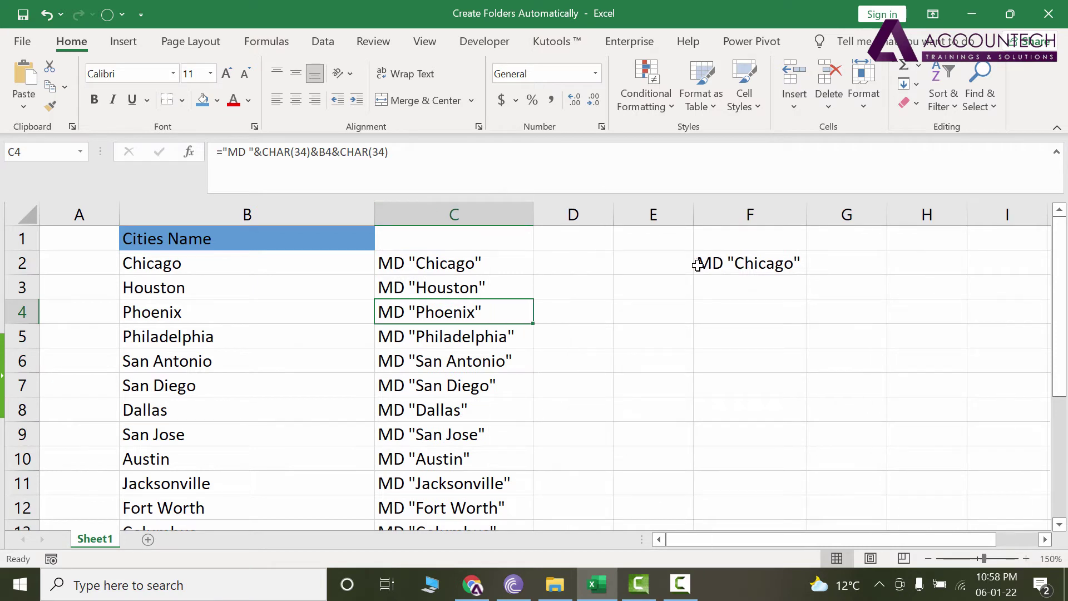
key("Up")
key("Up")
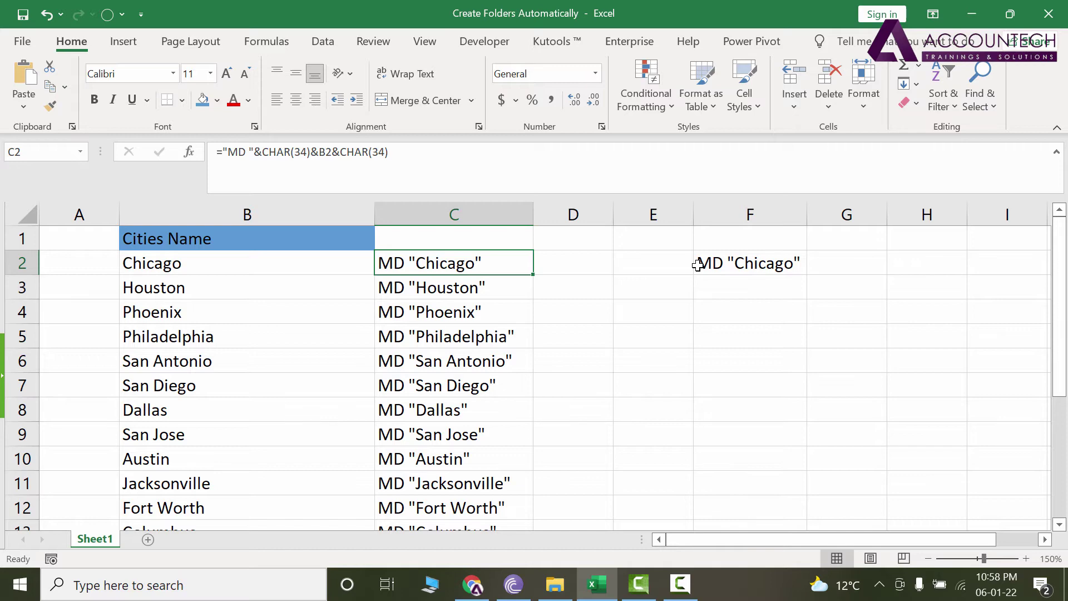
Clear all the MD formulas from C2 down to the last city row
key("ctrl+shift+Down")
key("Delete")
scroll(698, 265, "up", 3)
key("Up")
key("Down")
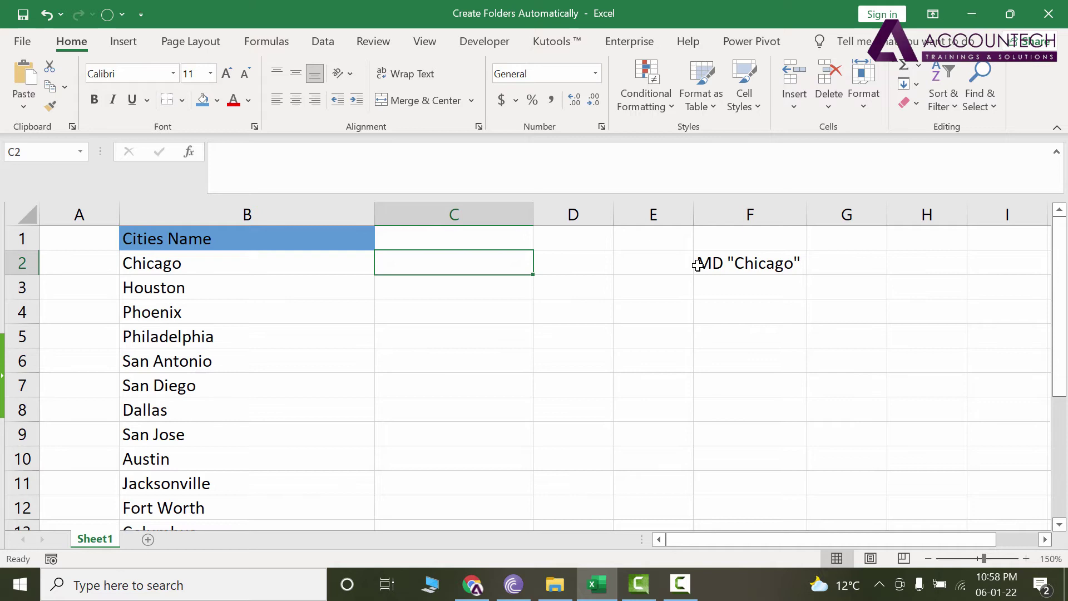
Check that B2 still reads Chicago while C2 and C3 are now empty
key("Left")
key("Right")
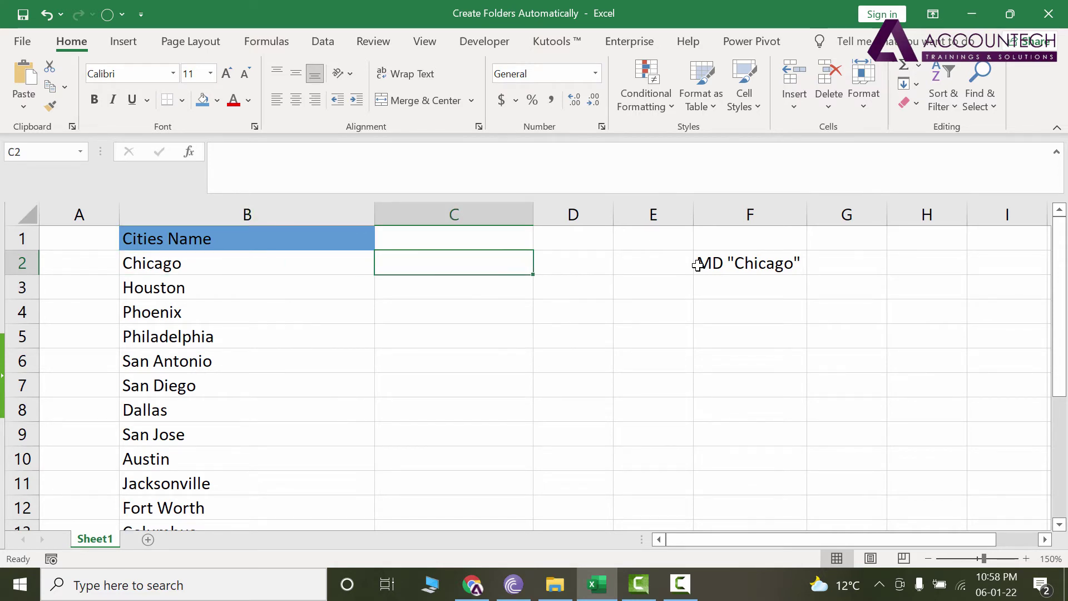
key("Down")
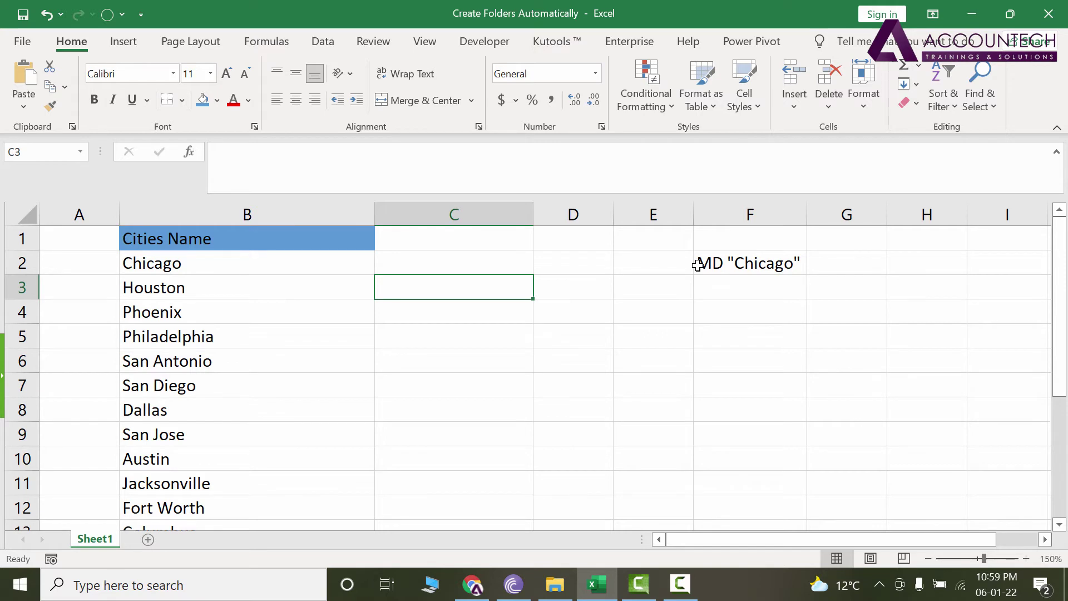
key("Up")
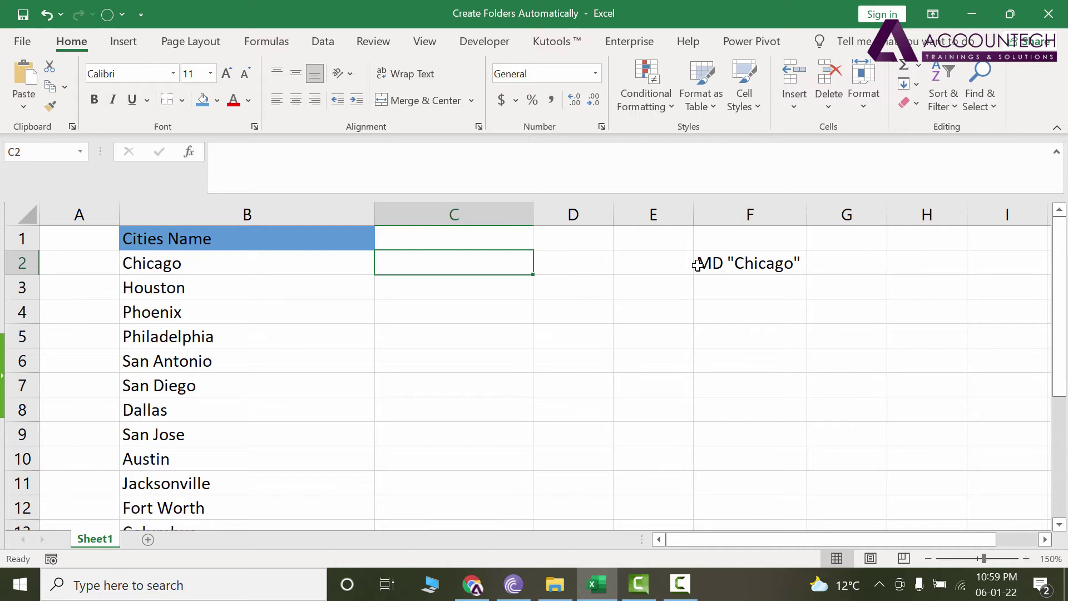
key("Left")
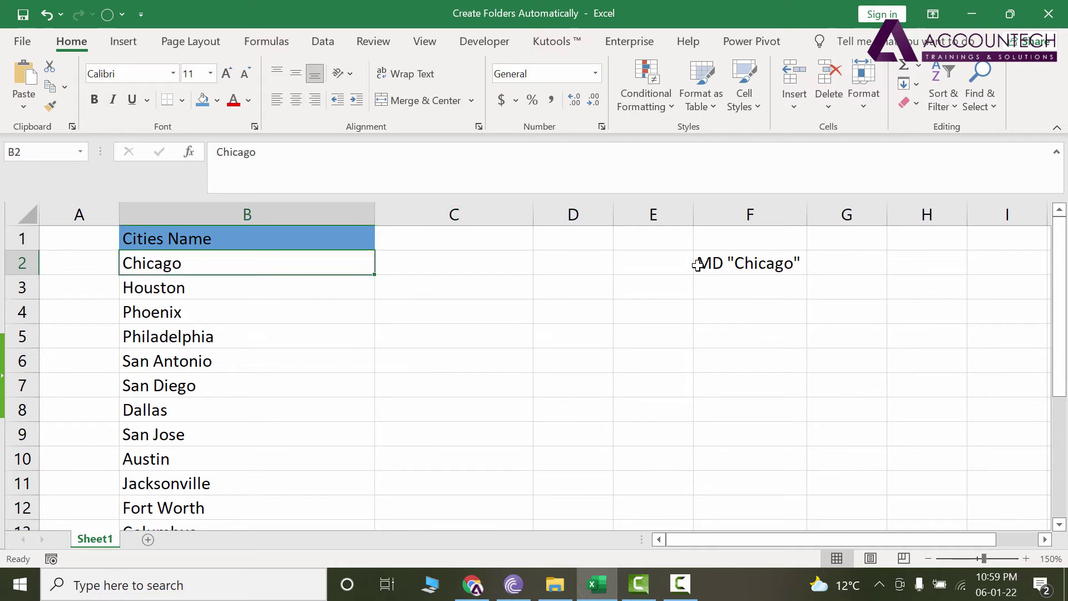
key("Right")
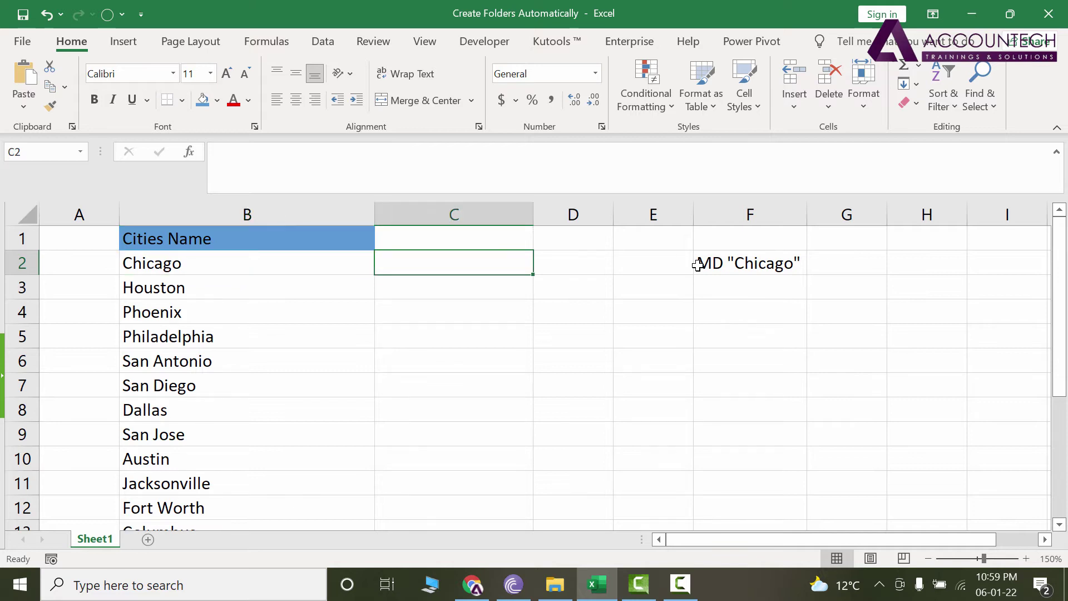
Type MD "Chicago" in C2, start MD "H in C3, and accept the Flash Fill suggestions
type("MD ")
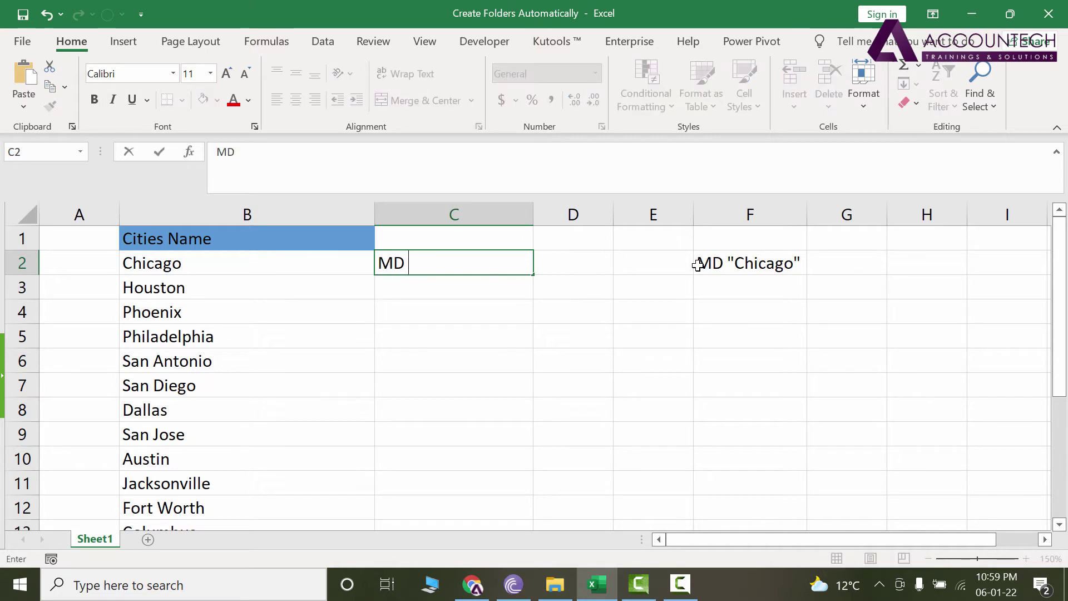
type("\"Chicago")
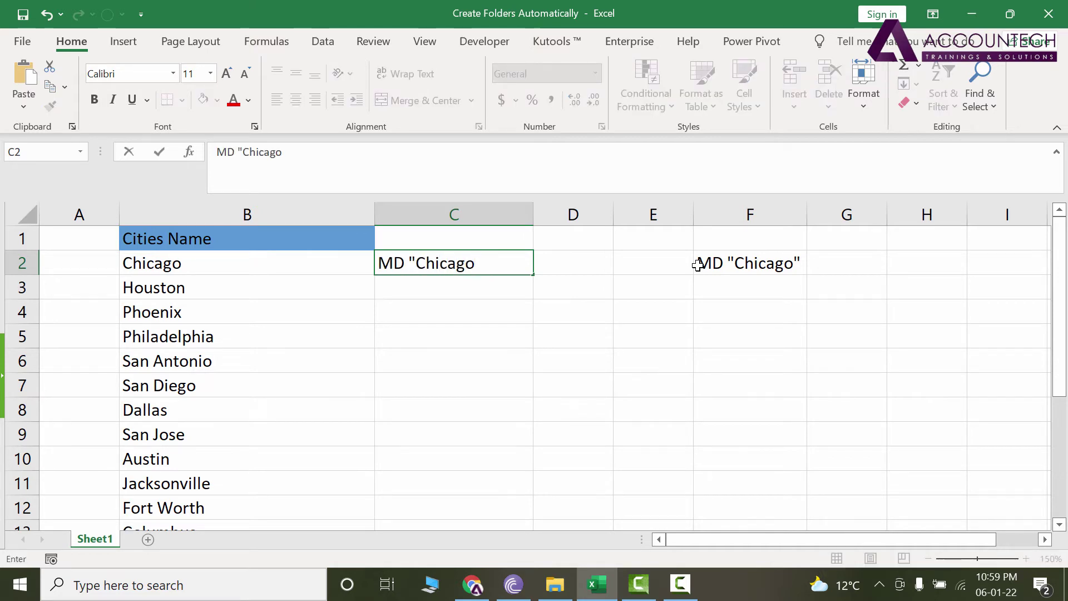
type("\"")
key("Return")
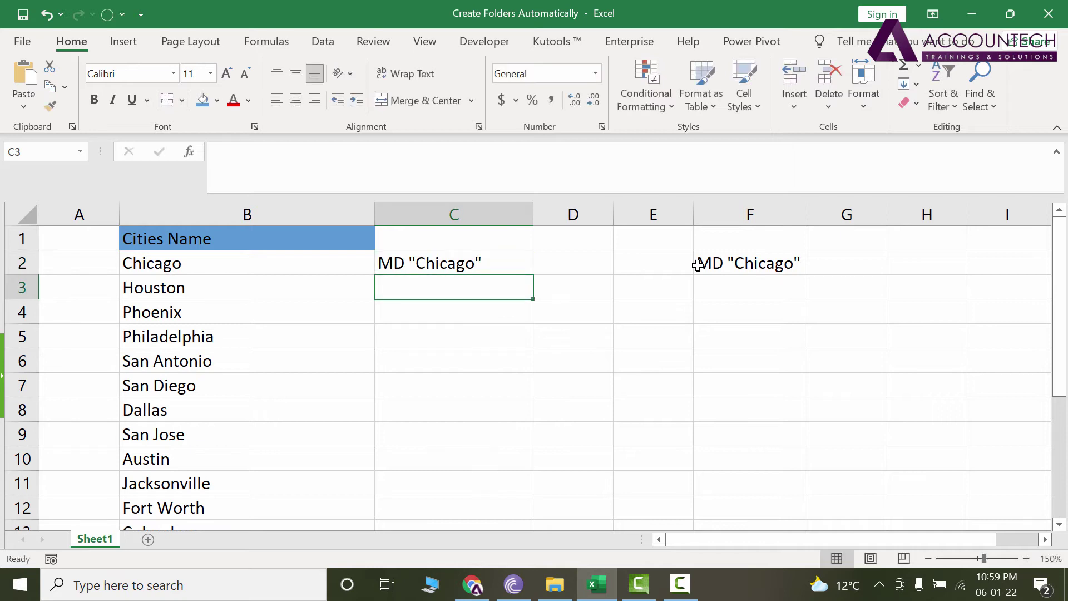
type("M")
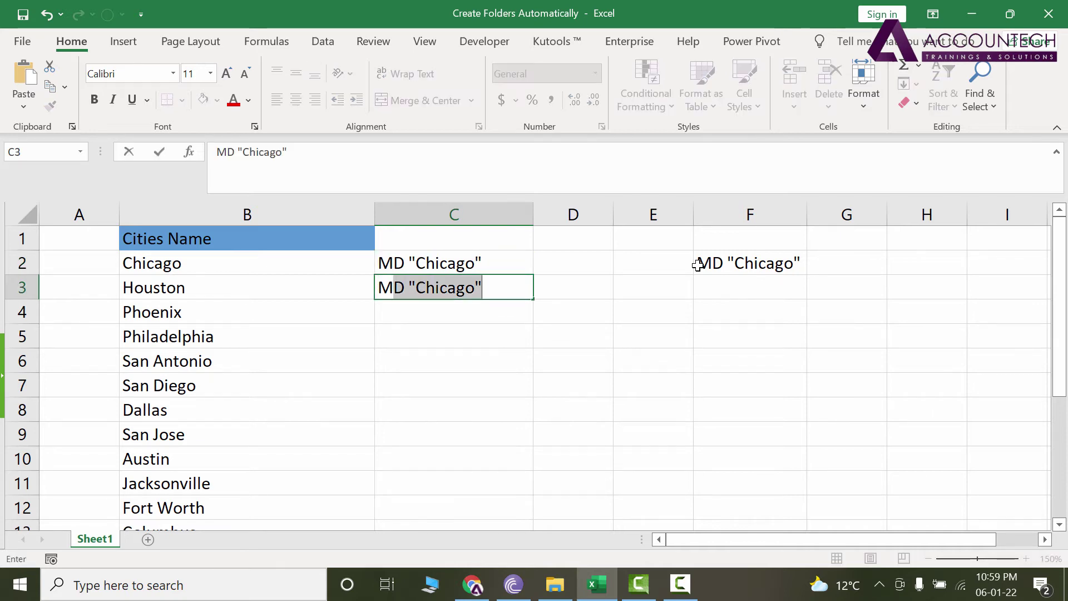
type("D \"")
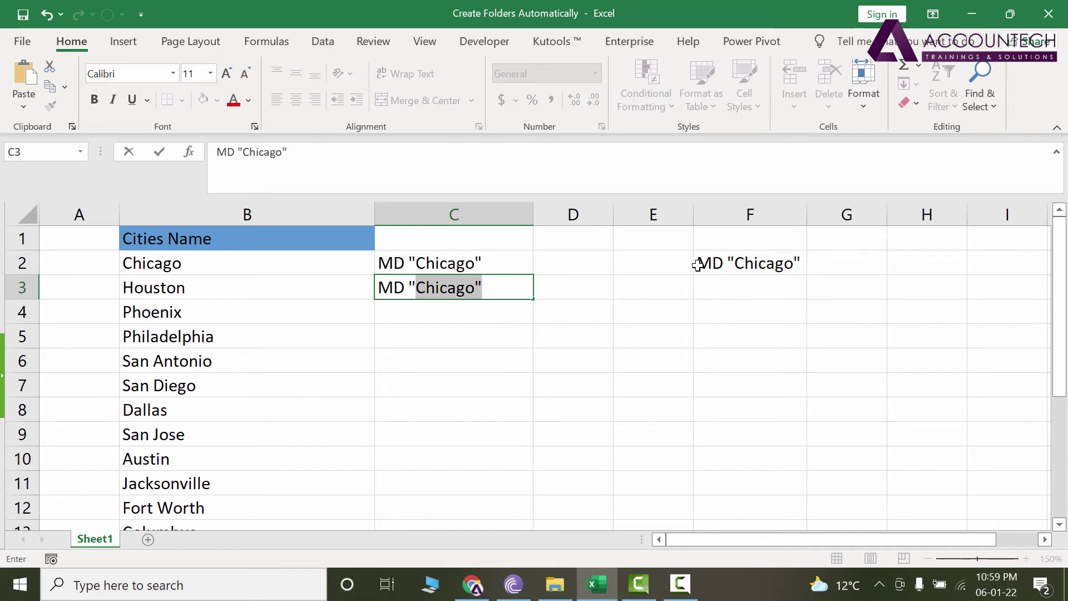
type("H")
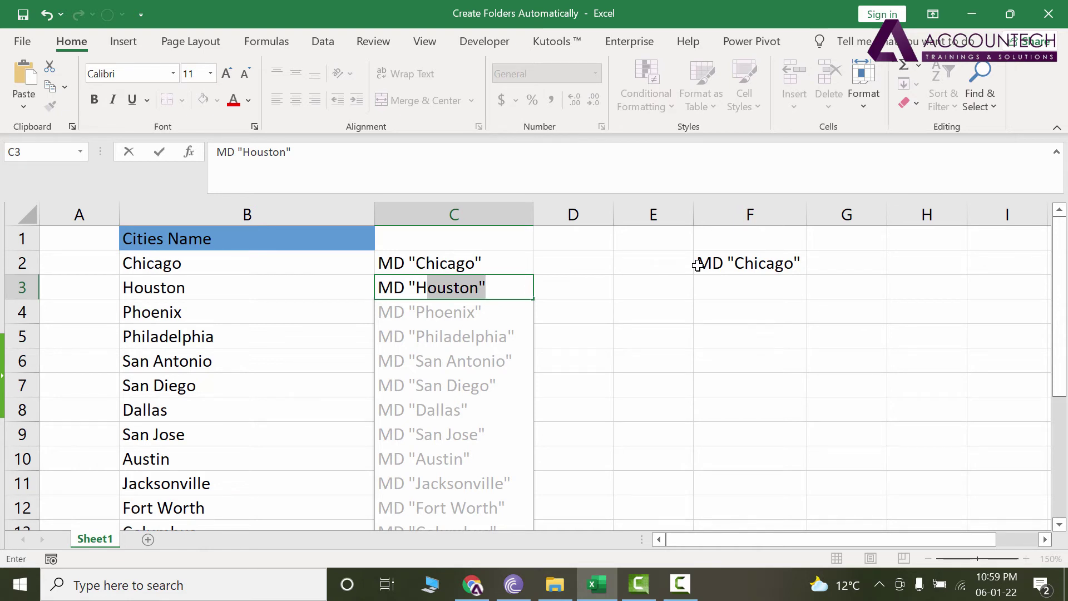
key("Return")
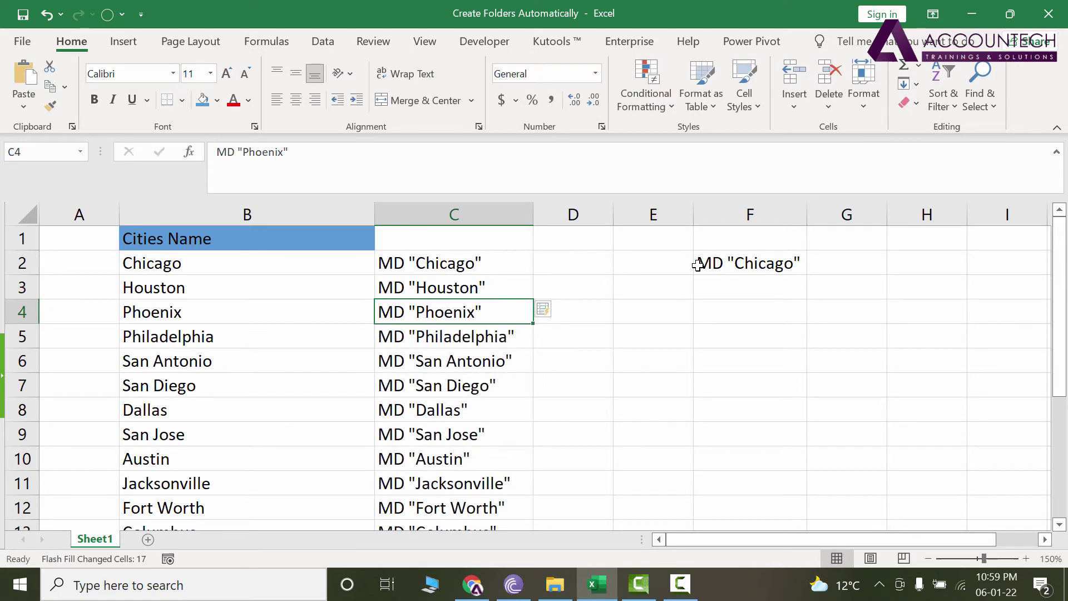
key("Up")
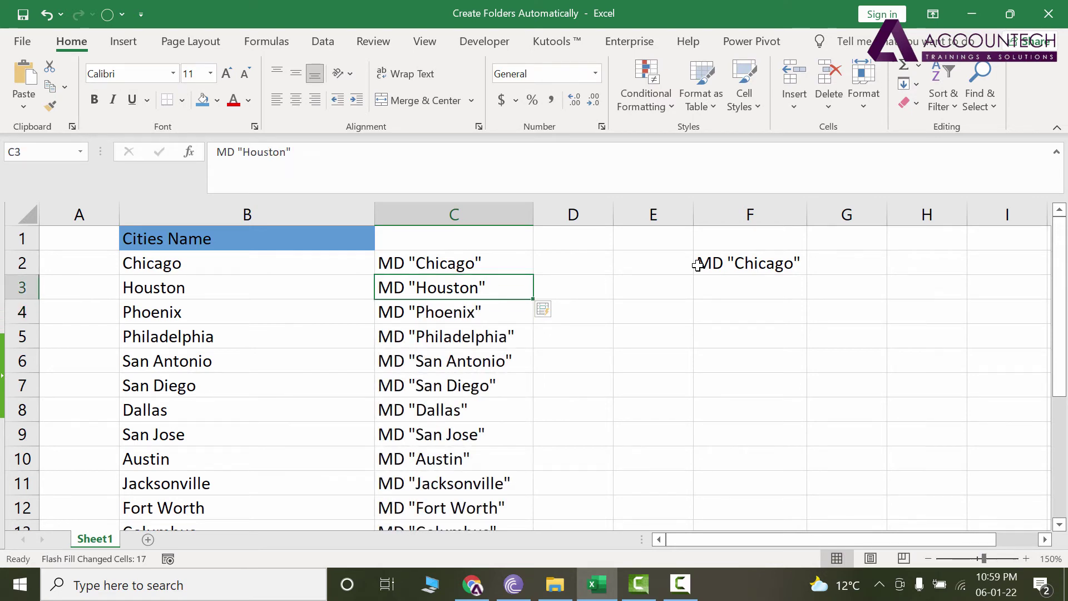
Clear the filled commands from C3 down to the last city row
key("ctrl+shift+Down")
key("Delete")
scroll(698, 265, "up", 2)
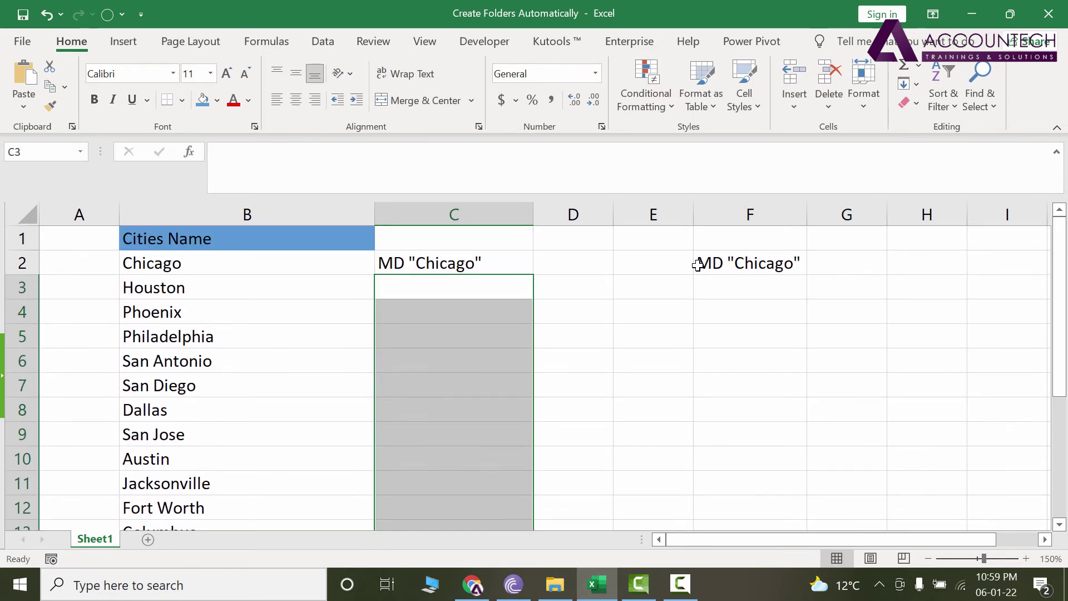
key("Up")
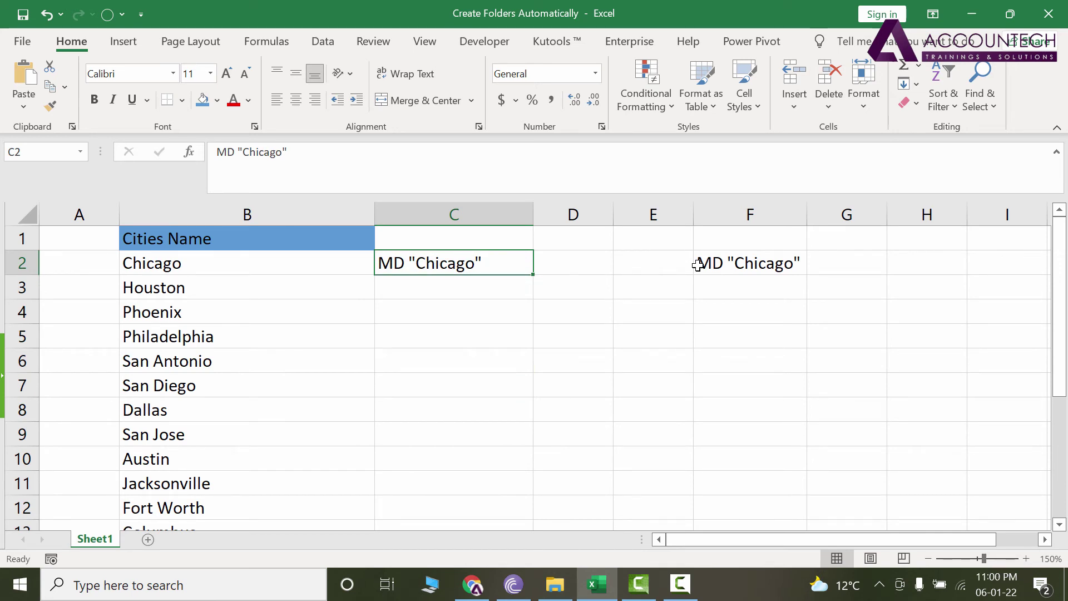
Copy C2 down the city rows and switch Auto Fill Options to Flash Fill
double_click(533, 274)
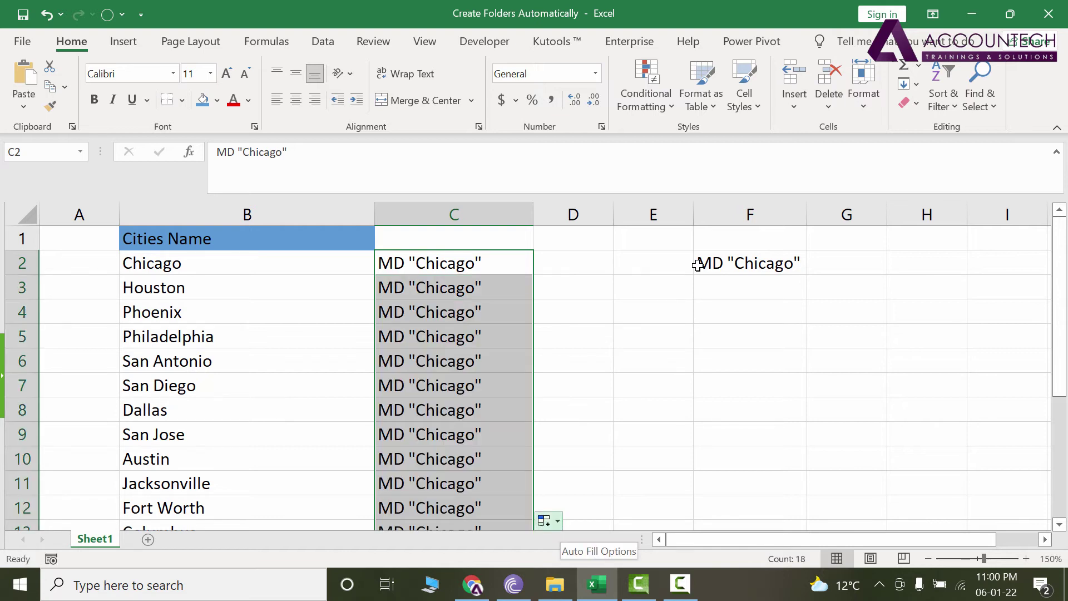
left_click(548, 521)
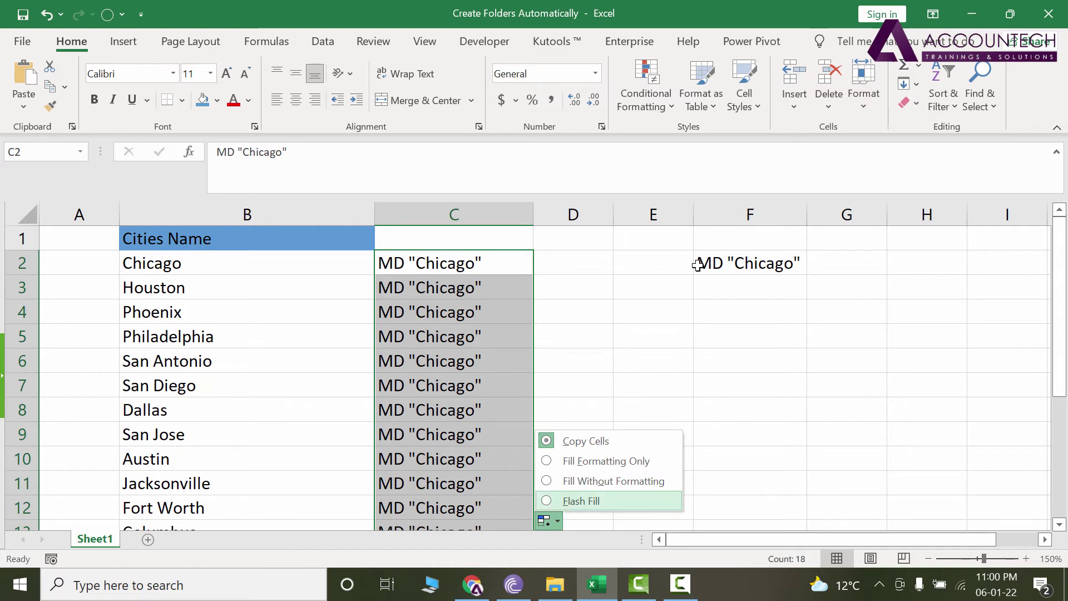
left_click(581, 501)
left_click(454, 410)
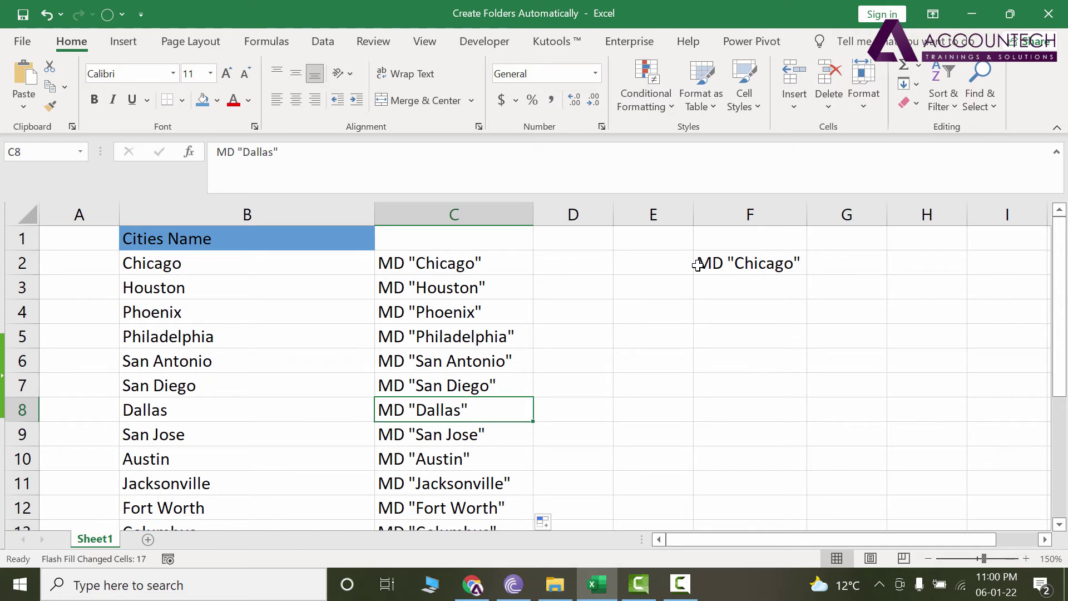
key("ctrl+Up")
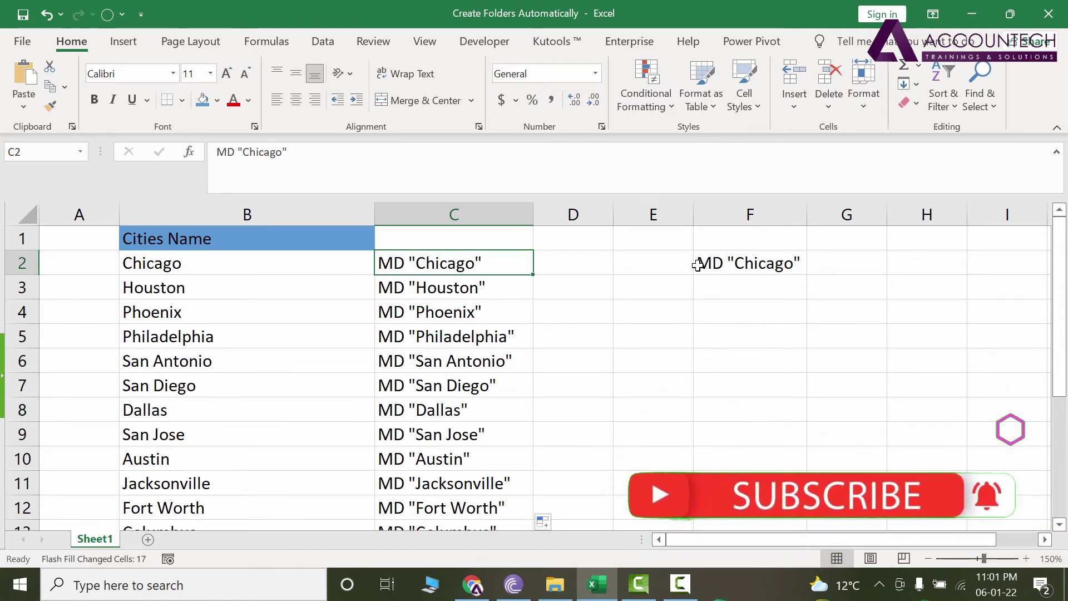
Keep MD "Chicago" in C2 and copy the 18 commands in C2:C19
key("ctrl+z")
key("ctrl+y")
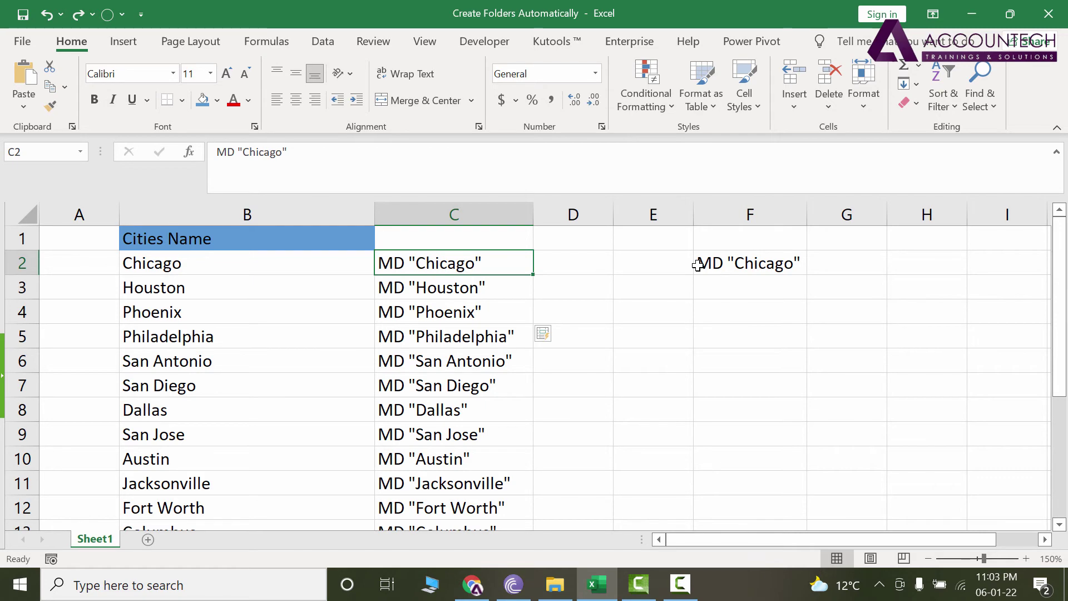
key("ctrl+shift+Down")
key("ctrl+shift+Up")
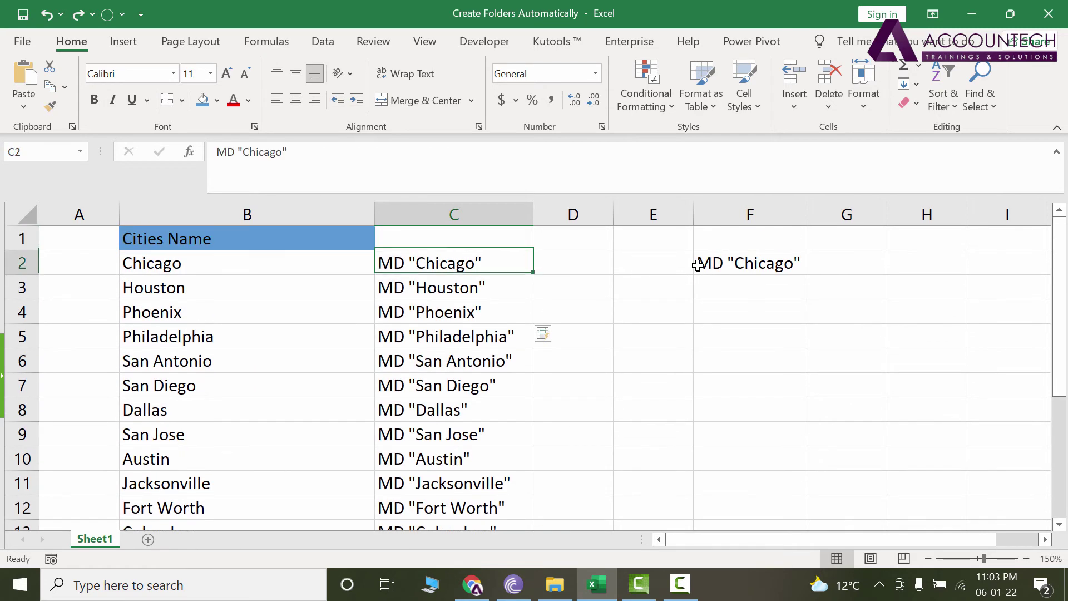
key("ctrl+shift+Down")
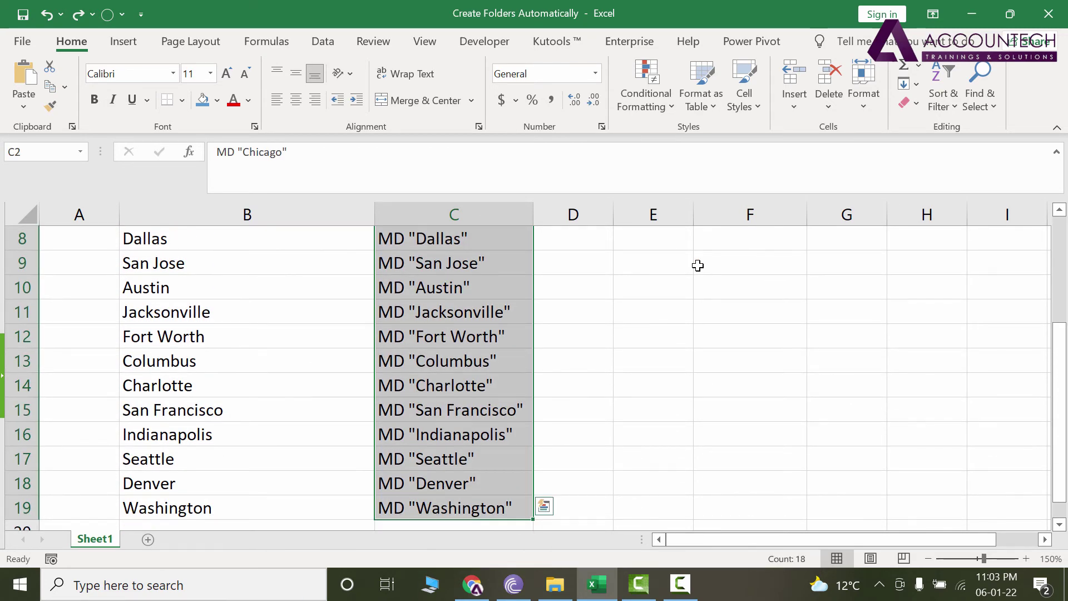
key("ctrl+c")
Launch Notepad from Start and paste the copied MD commands into a blank note
key("super")
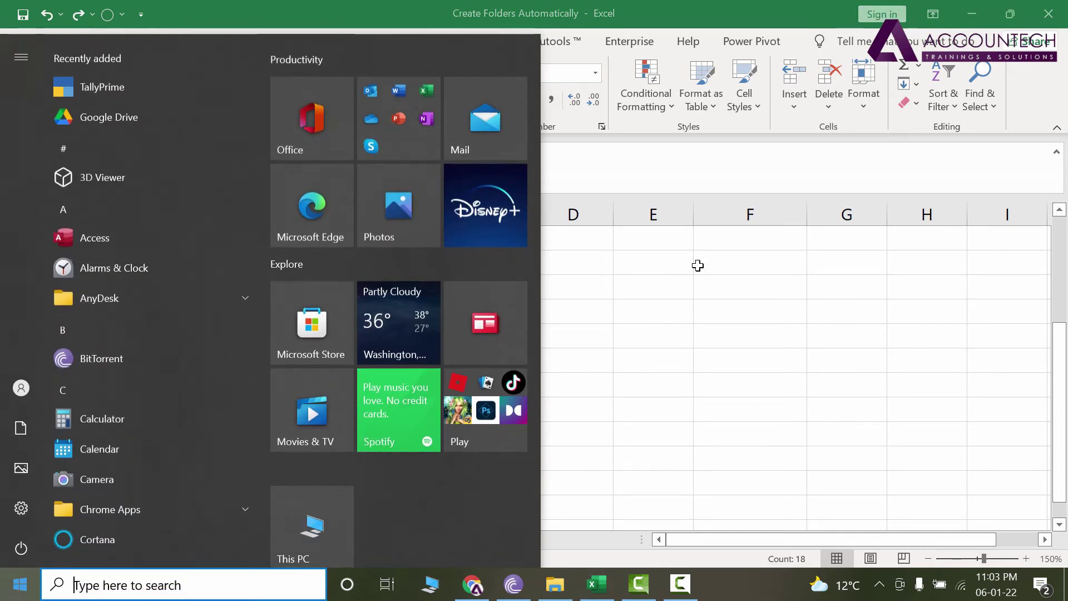
type("note")
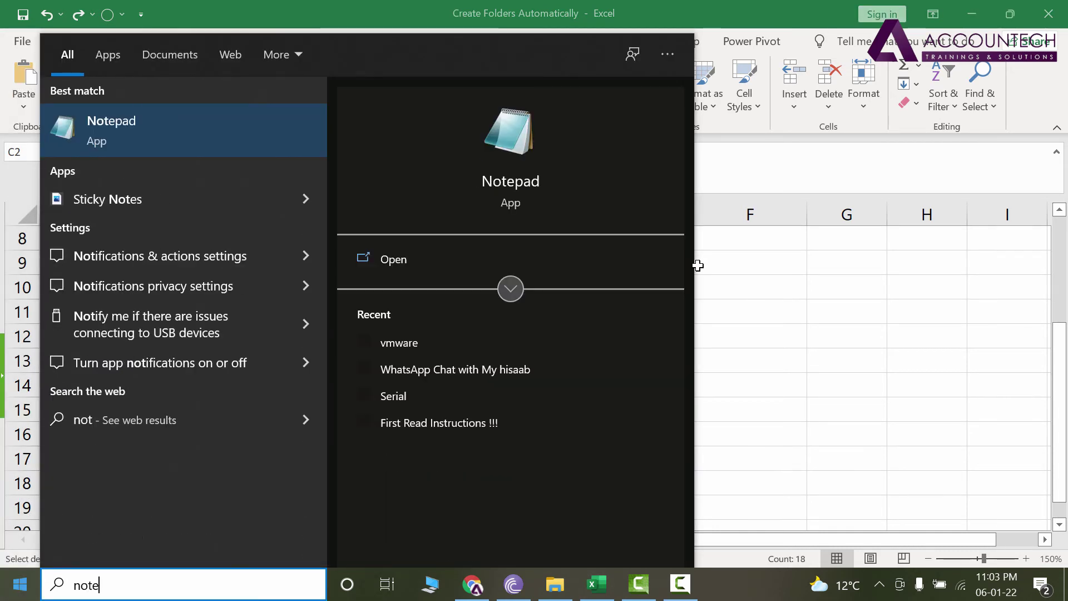
key("Return")
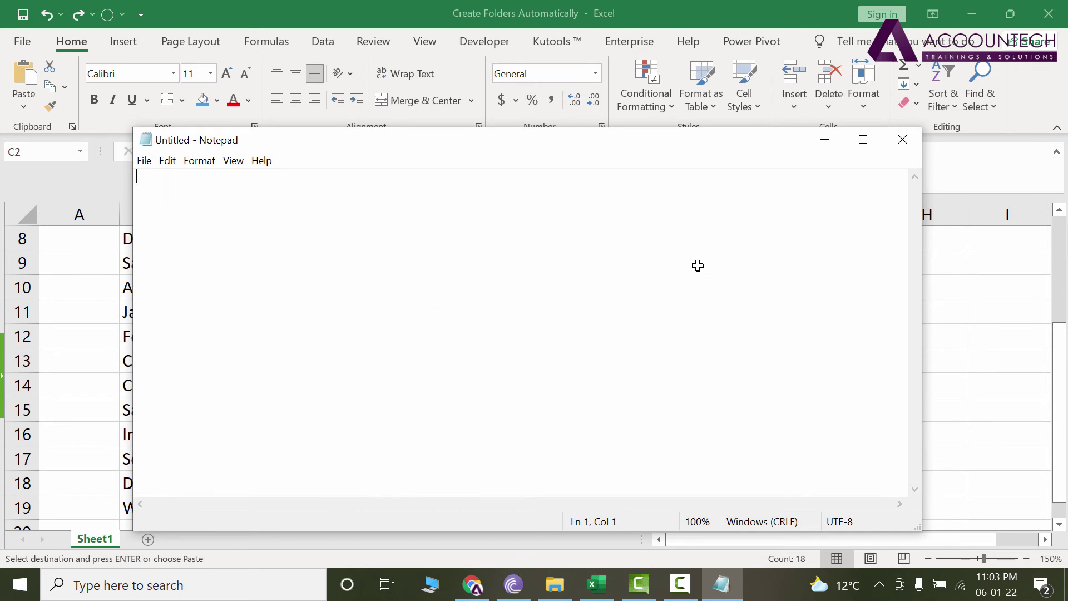
key("ctrl+v")
Open Save As in Notepad, browse to Local Disk (C:), and maximize the dialog
key("alt")
key("Down")
key("Down")
key("Down")
key("Down")
key("Down")
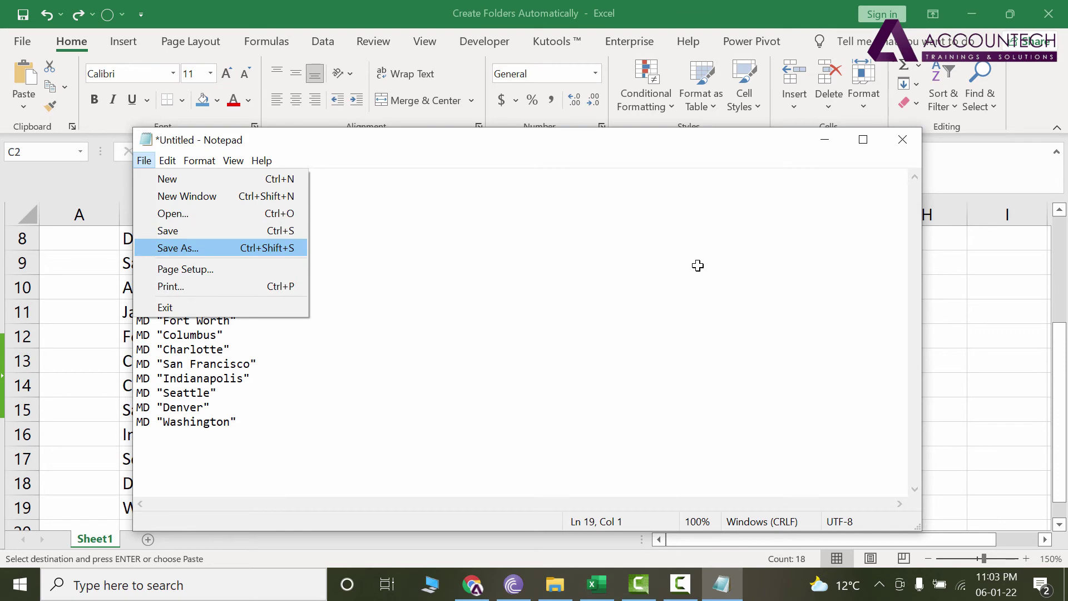
key("Return")
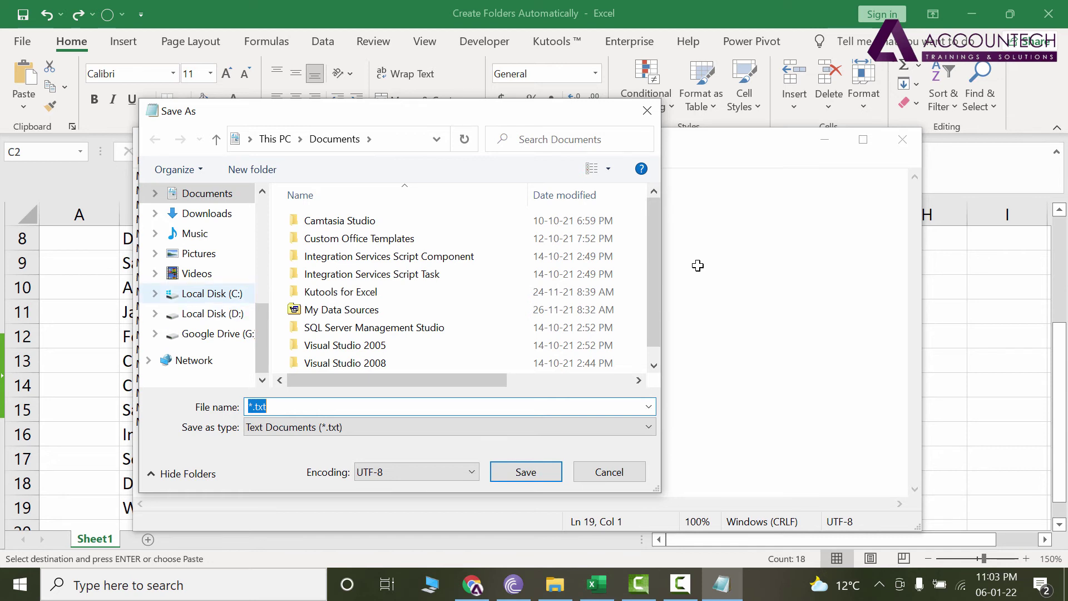
left_click(211, 293)
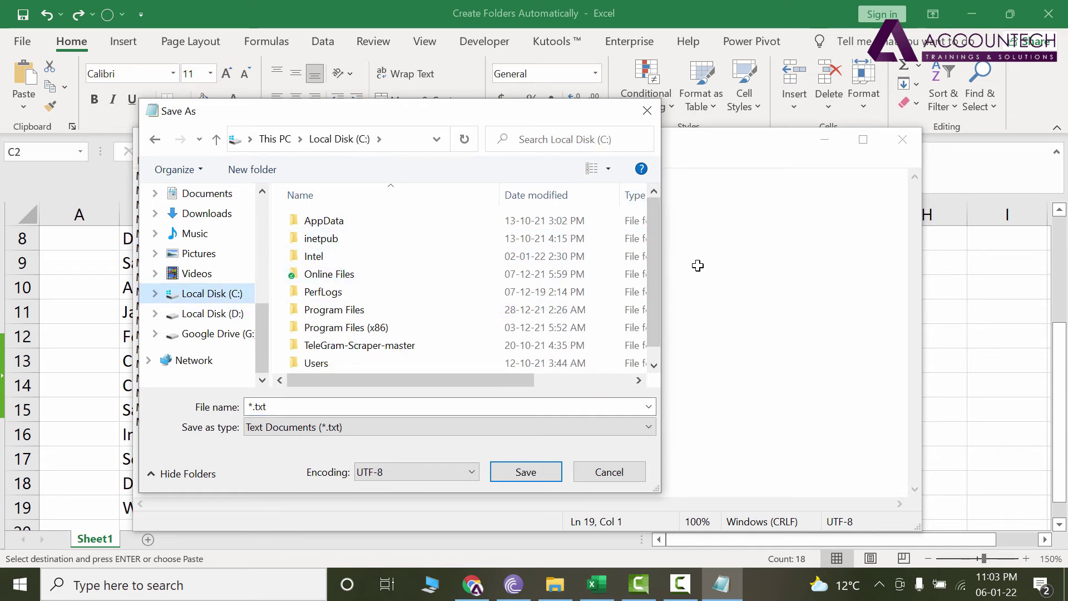
key("super+Up")
Create a new folder on C: named 'Test Folders'
key("shift+F10")
key("Up")
key("Up")
key("Right")
key("Return")
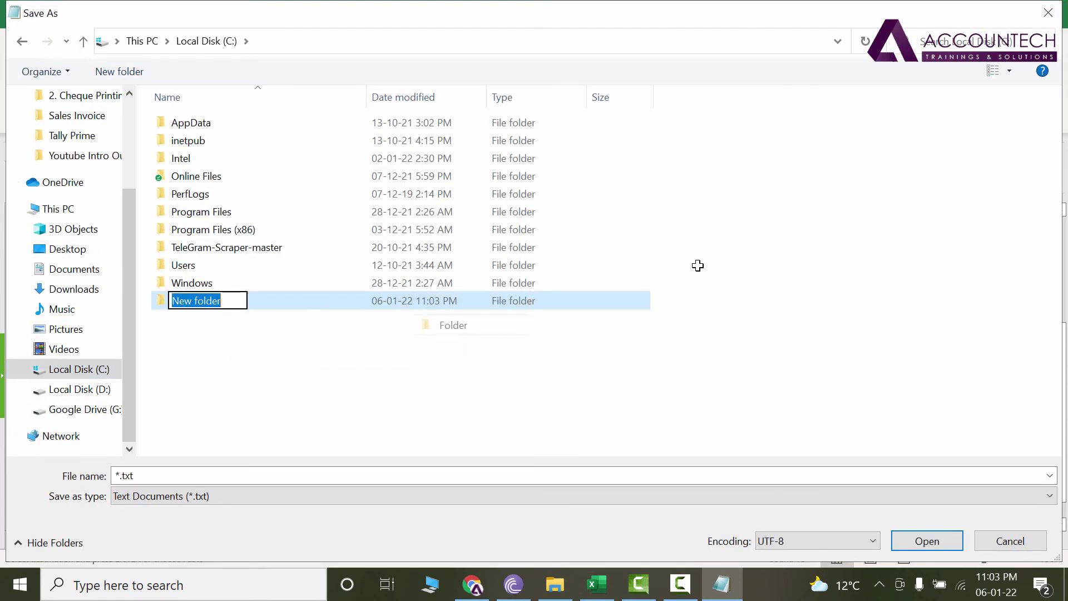
type("TEST")
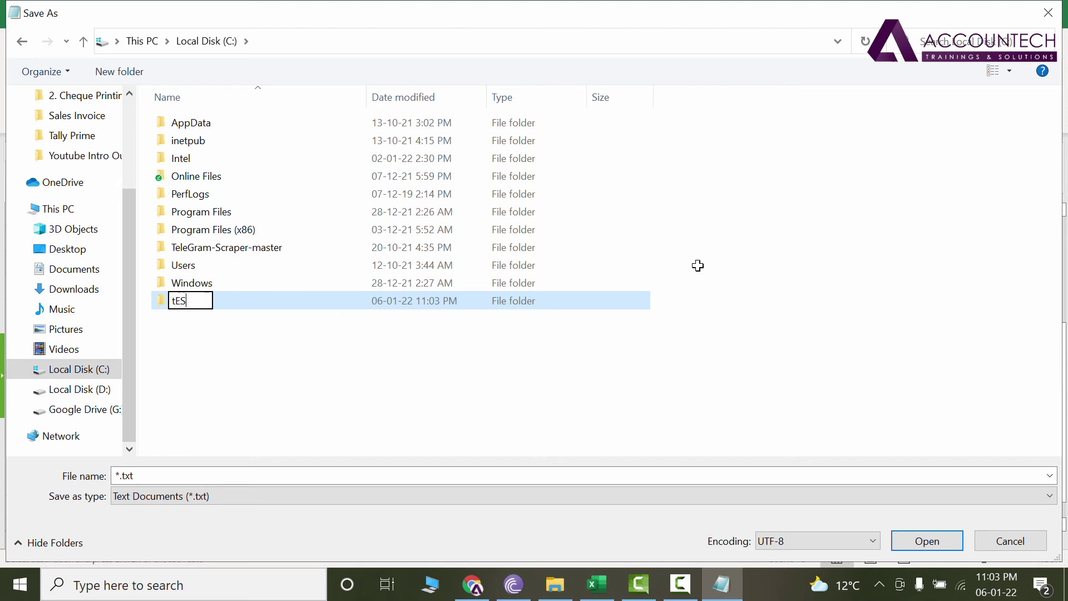
key("BackSpace")
key("BackSpace")
key("BackSpace")
key("BackSpace")
type("Test Folders")
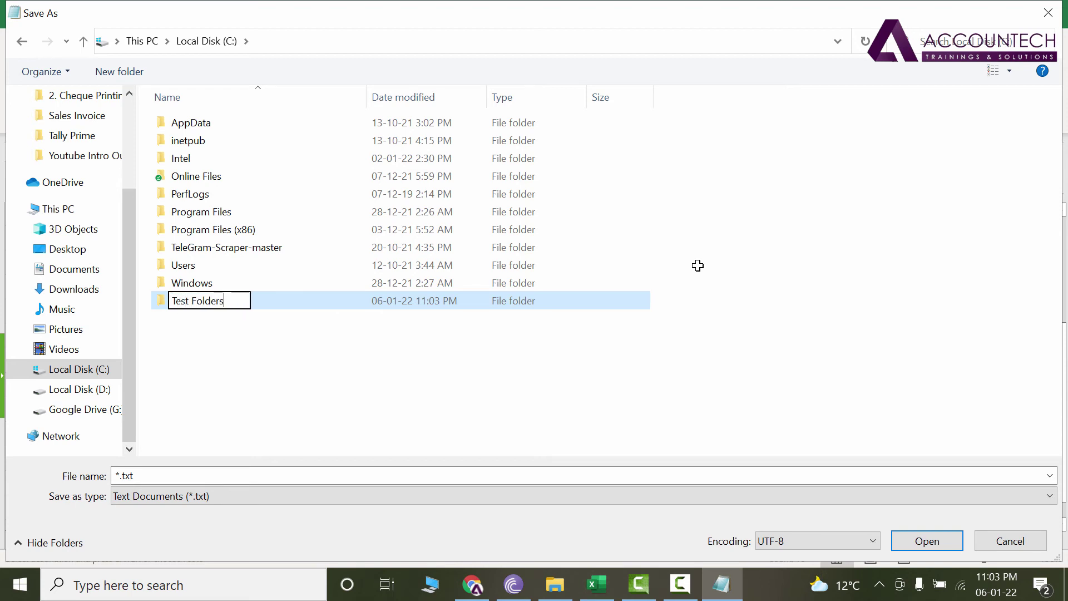
key("Return")
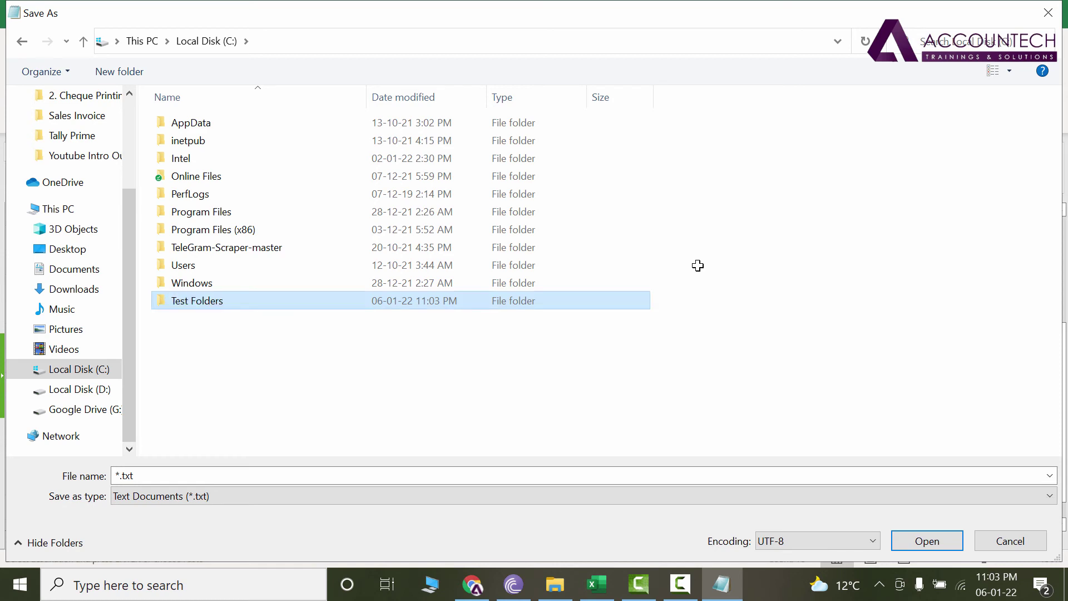
Open Test Folders and enter the file name folders command.cmd
key("Return")
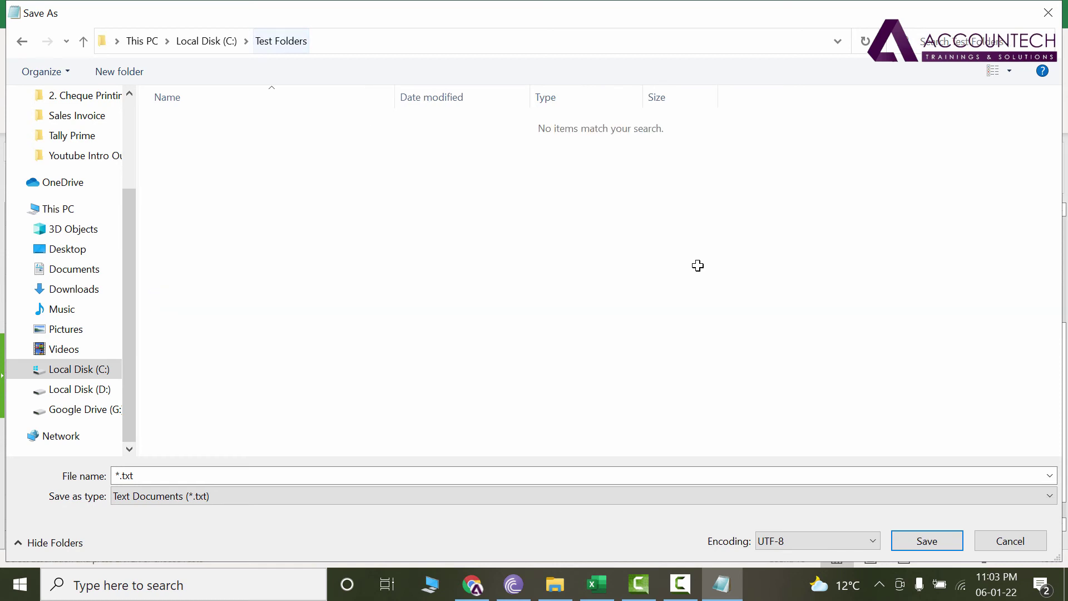
key("Tab")
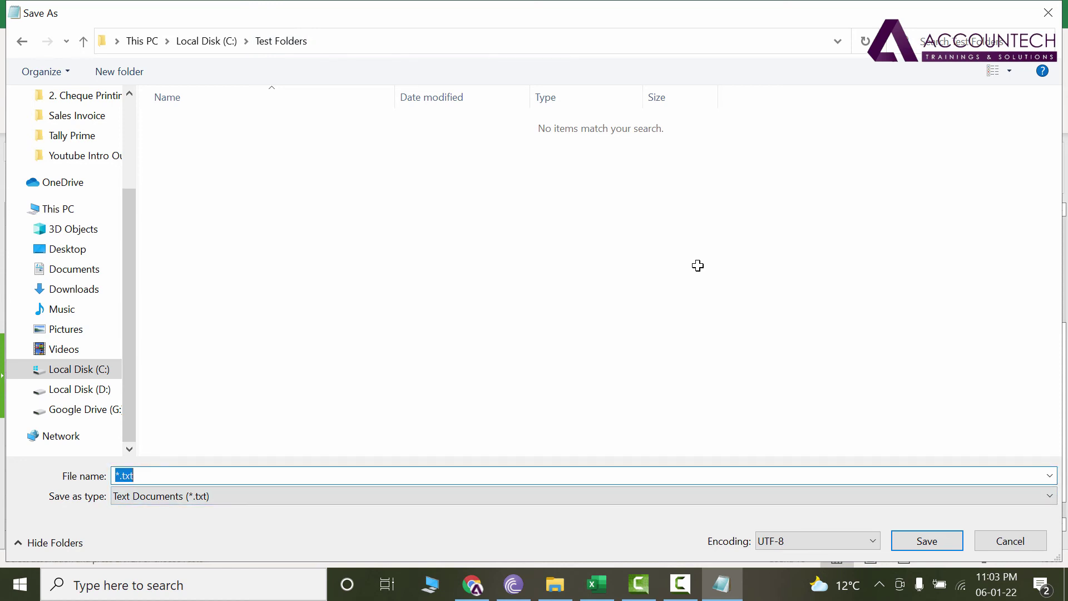
type("folders command.cmd")
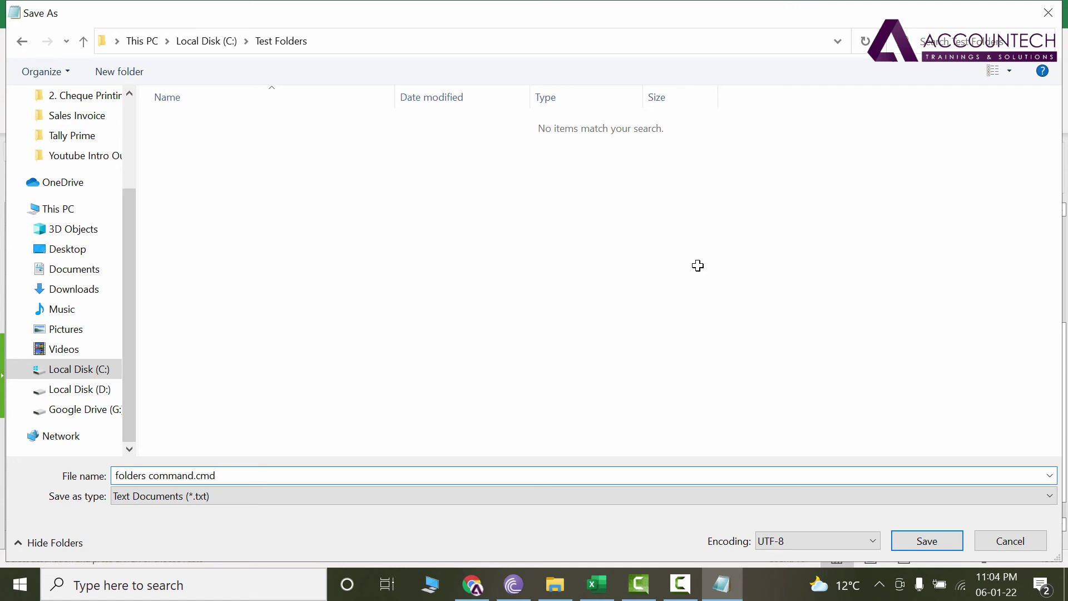
Save folders command.cmd, then close Notepad and the Excel workbook
key("Return")
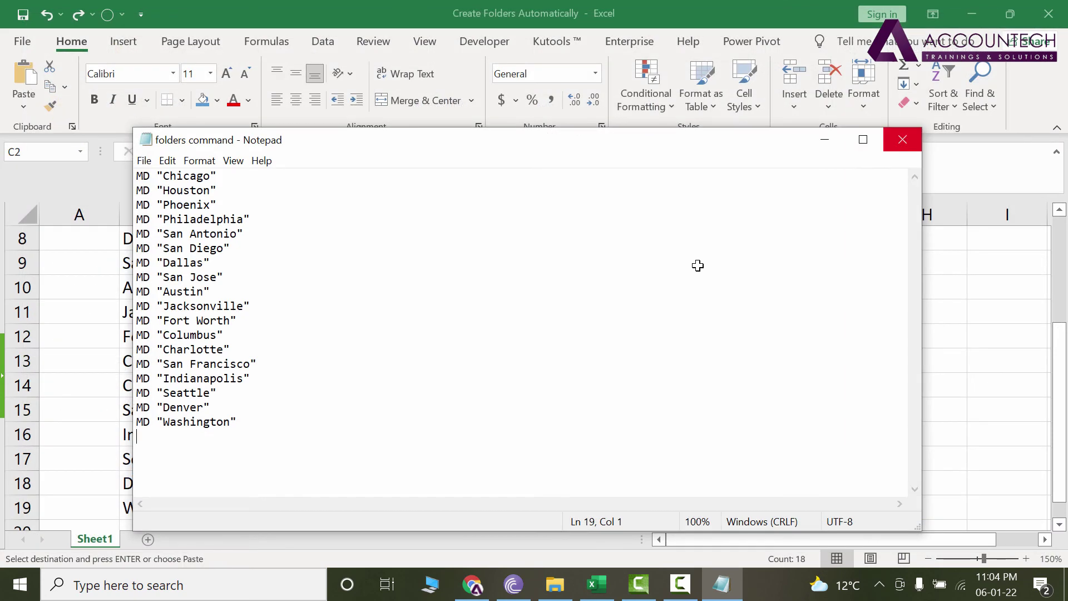
key("alt+F4")
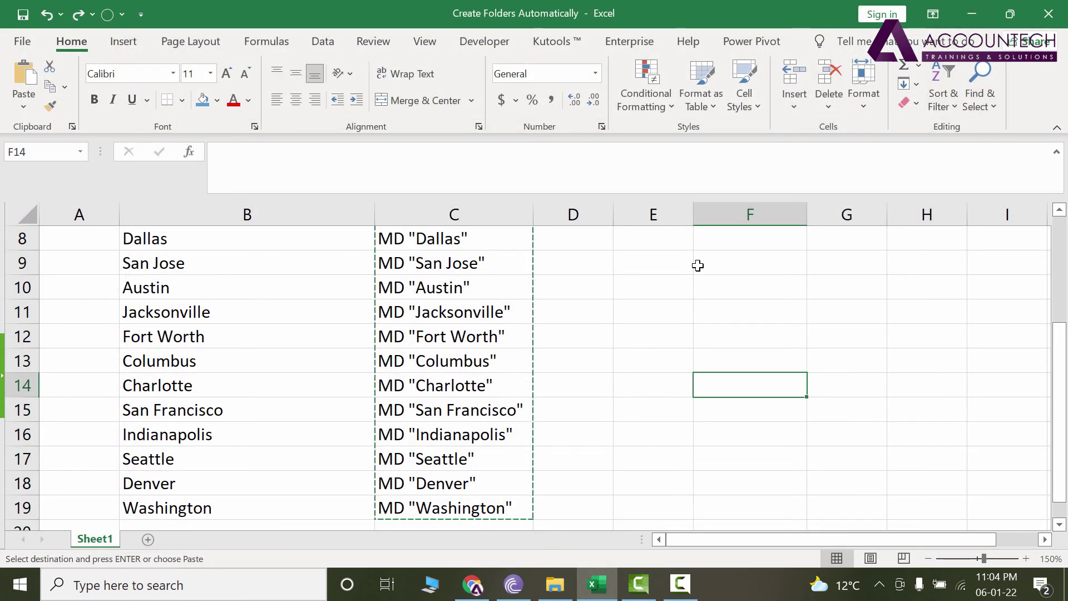
key("alt+F4")
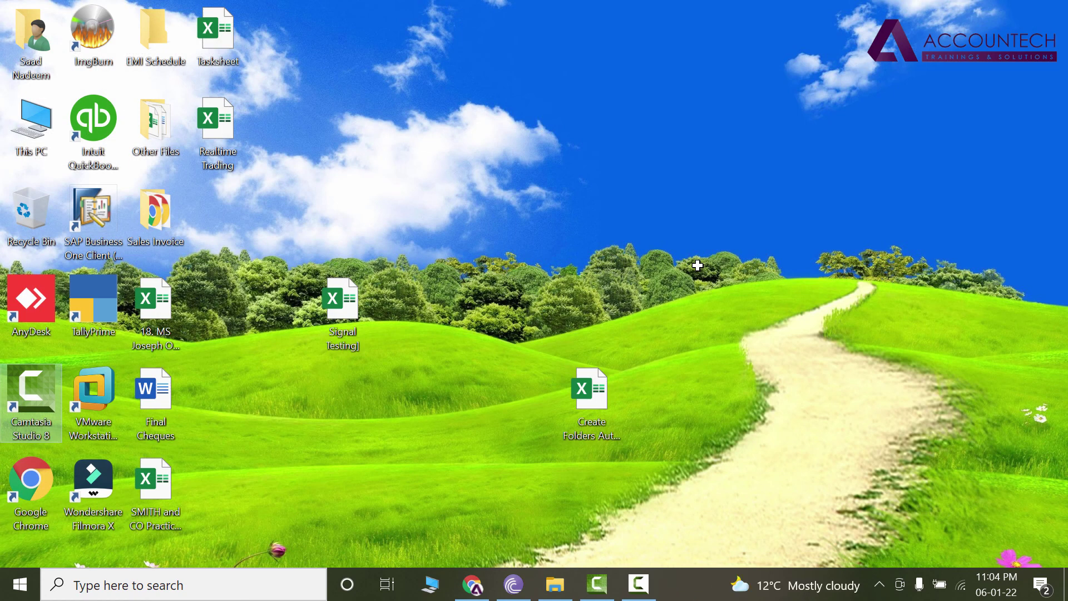
Open This PC > Local Disk (C:) > Test Folders in a maximized File Explorer
key("Up")
key("Return")
key("l")
key("Return")
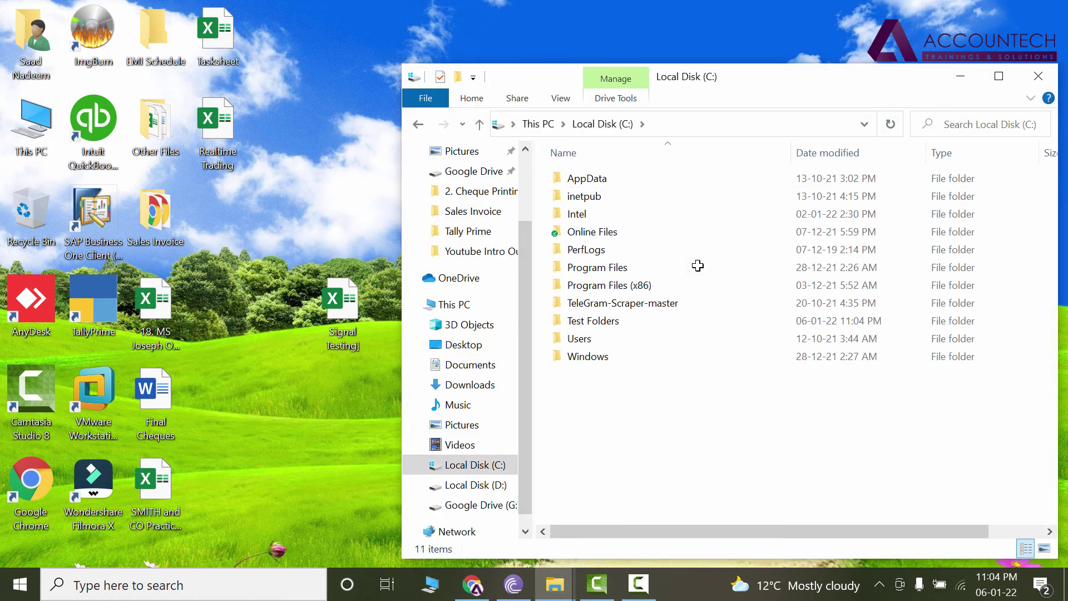
key("super+Up")
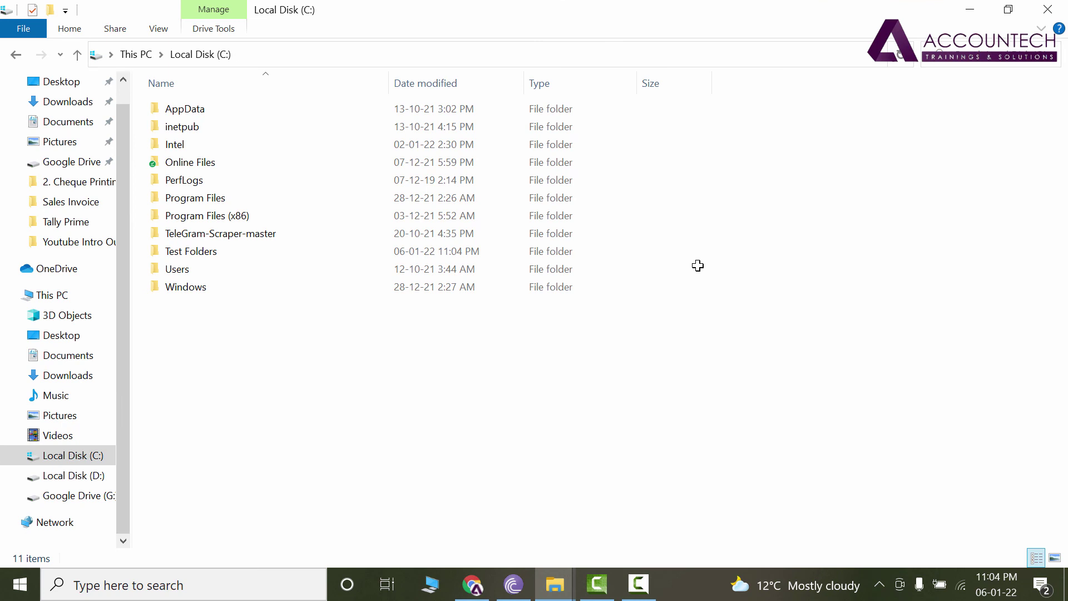
key("End")
key("Up")
key("Up")
key("Return")
Switch the Test Folders view to Large icons
key("Down")
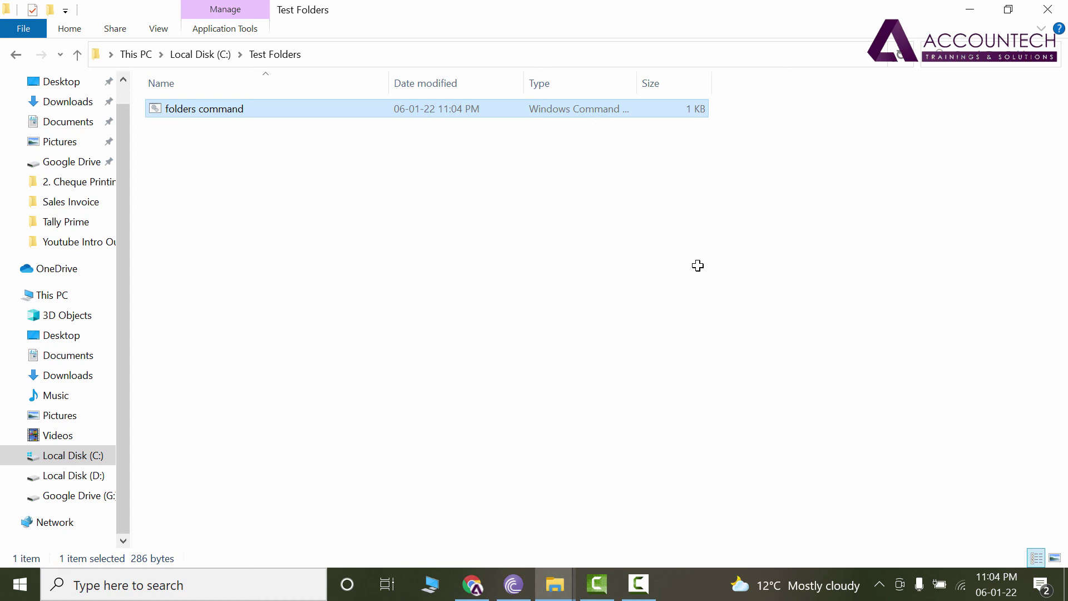
key("ctrl+space")
key("shift+F10")
key("Down")
key("Right")
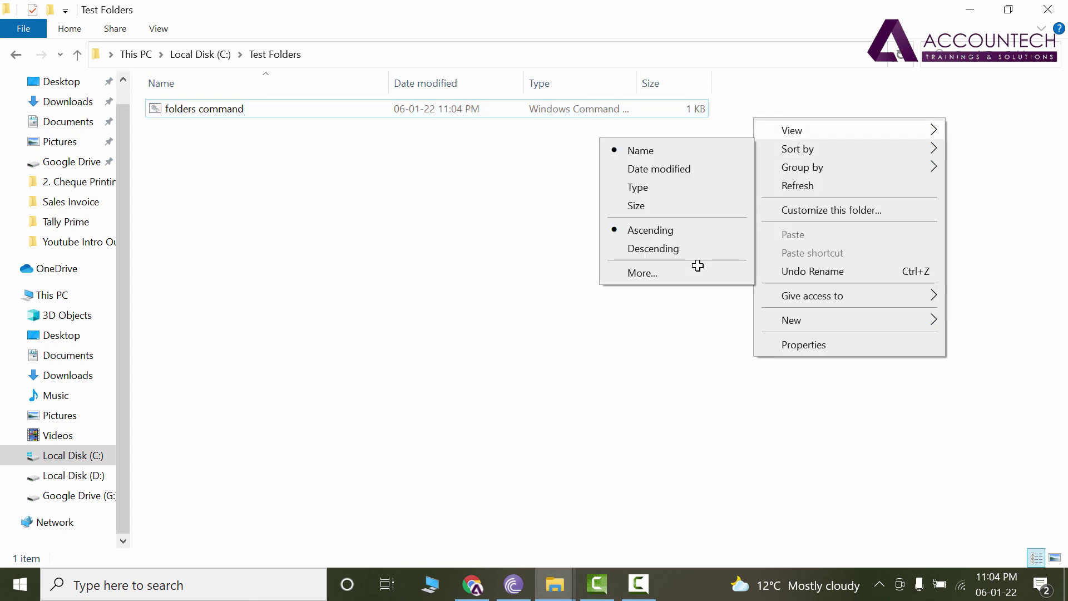
key("Left")
key("Up")
key("Right")
key("Down")
key("Return")
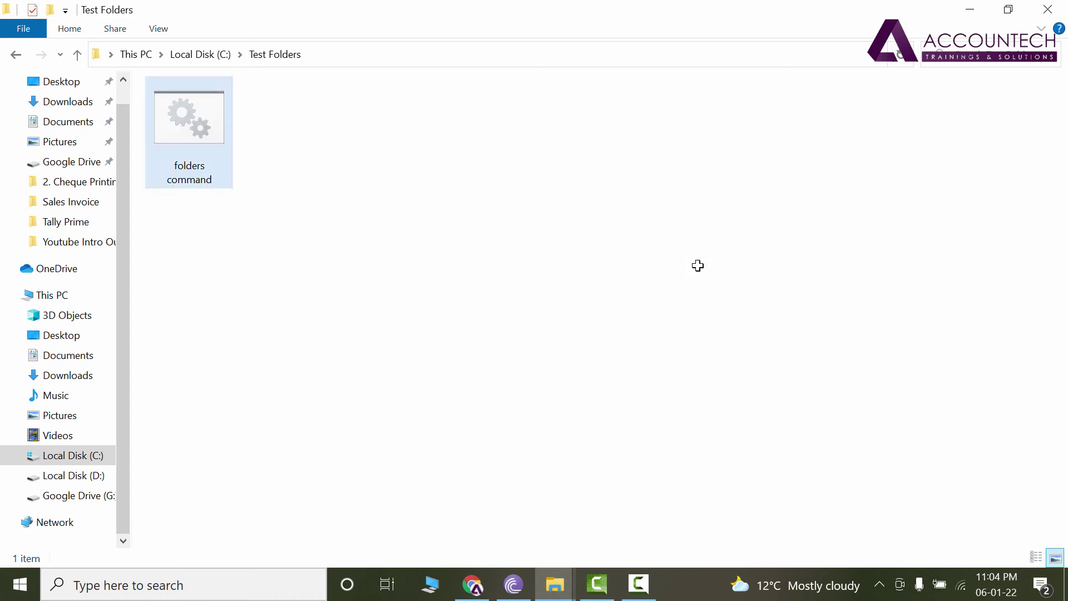
Run folders command.cmd to create the 18 city folders, Austin through Washington
key("ctrl+space")
key("Return")
key("ctrl+space")
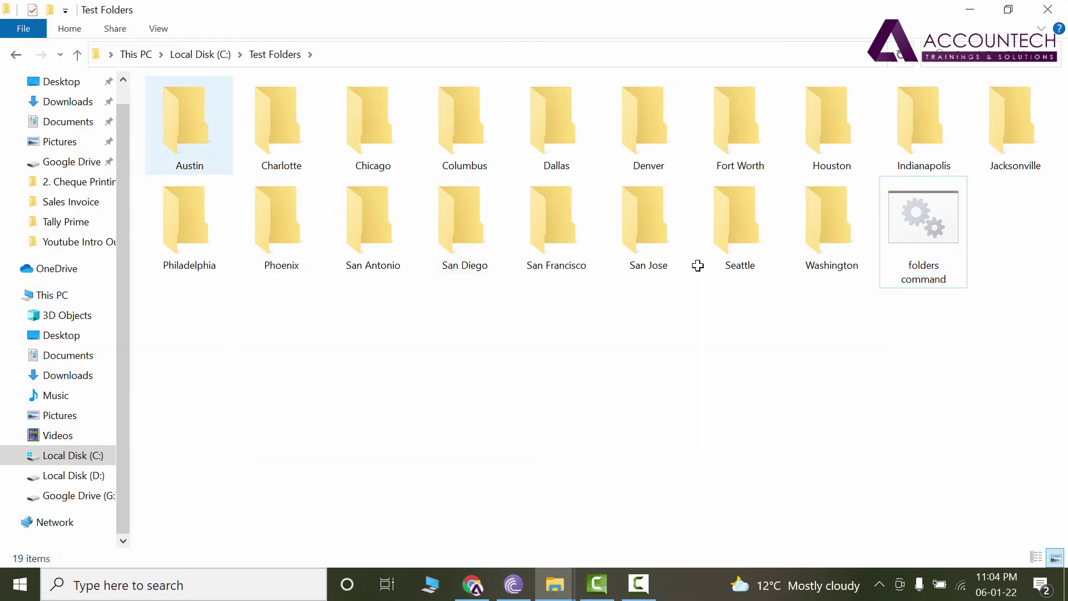